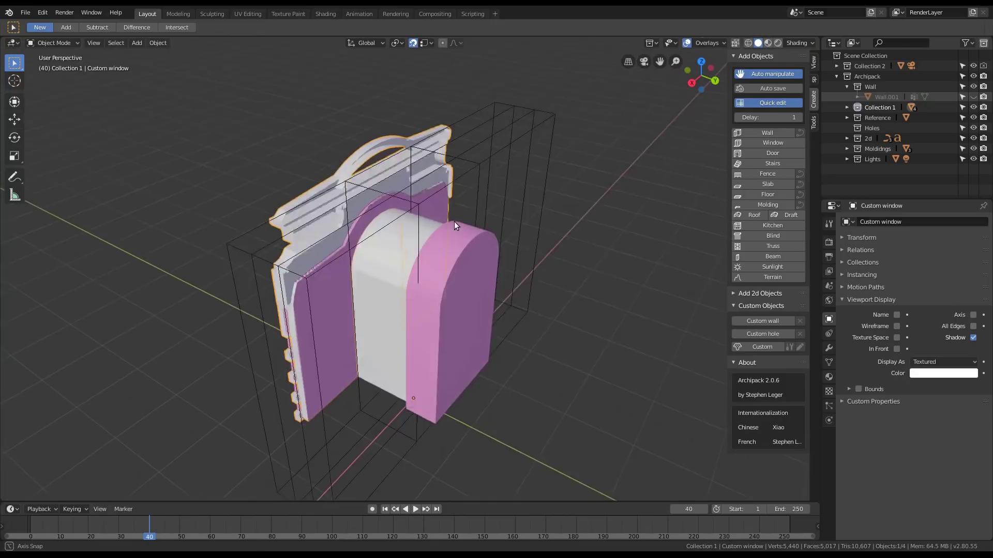
Step: Orbit around the custom window to a front view of its pink hole block
middle_drag(347, 299, 360, 208)
mouse_move(371, 274)
middle_down()
mouse_move(371, 247)
mouse_move(475, 250)
mouse_move(358, 265)
middle_up()
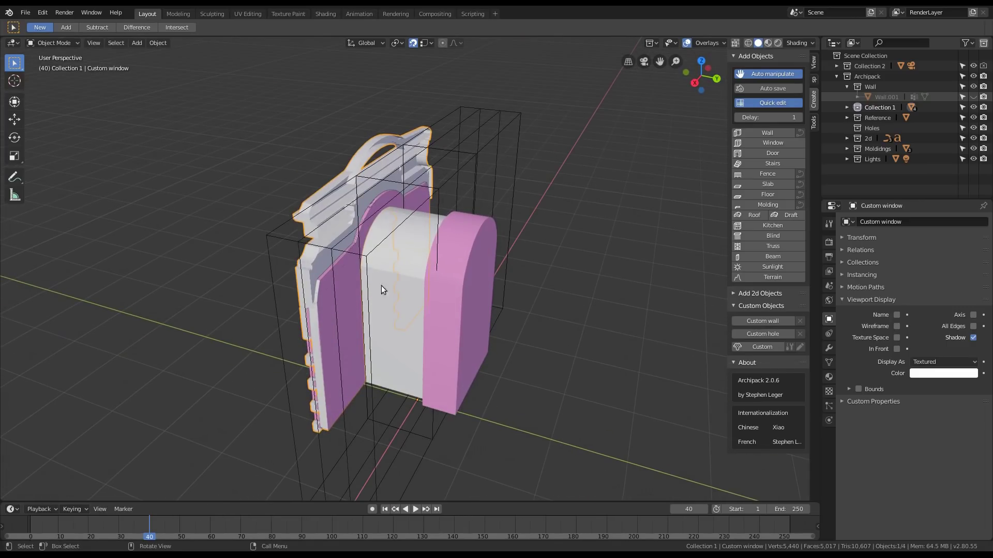
Step: Register the pink Custom window hole block as the window's custom hole, then select the arched molding
click(472, 254)
mouse_move(441, 264)
middle_down()
mouse_move(461, 267)
mouse_move(454, 250)
middle_up()
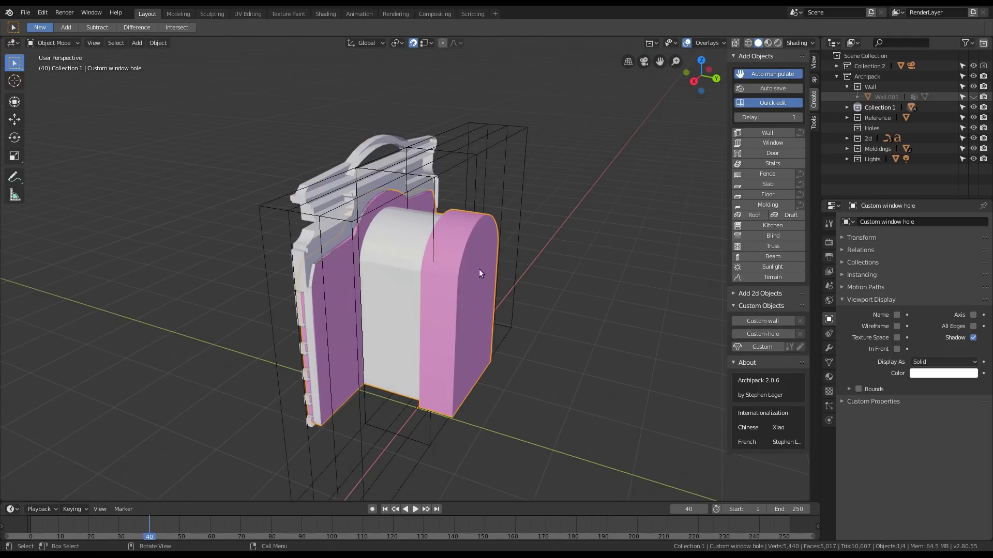
click(760, 334)
middle_drag(482, 279, 519, 293)
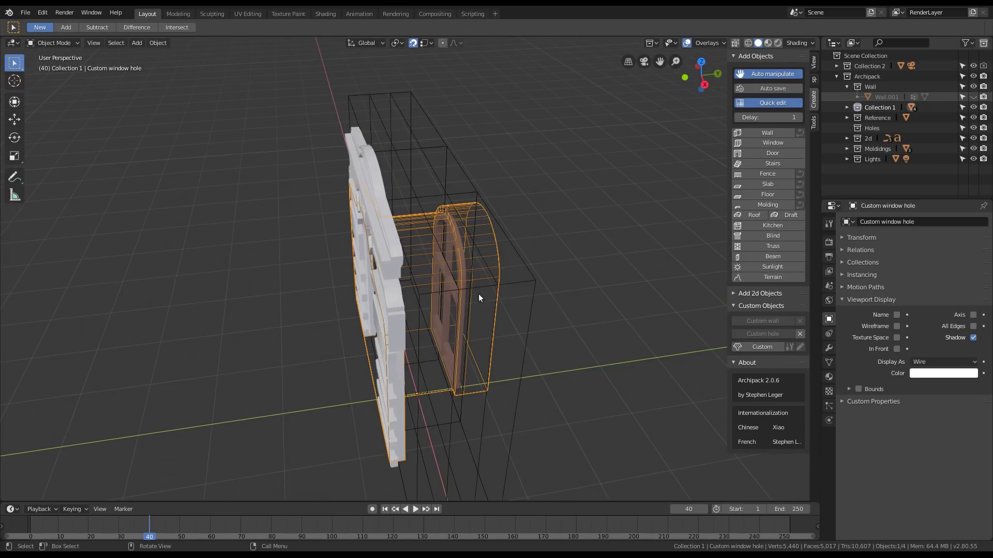
middle_drag(454, 343, 424, 339)
click(333, 223)
middle_drag(426, 303, 427, 329)
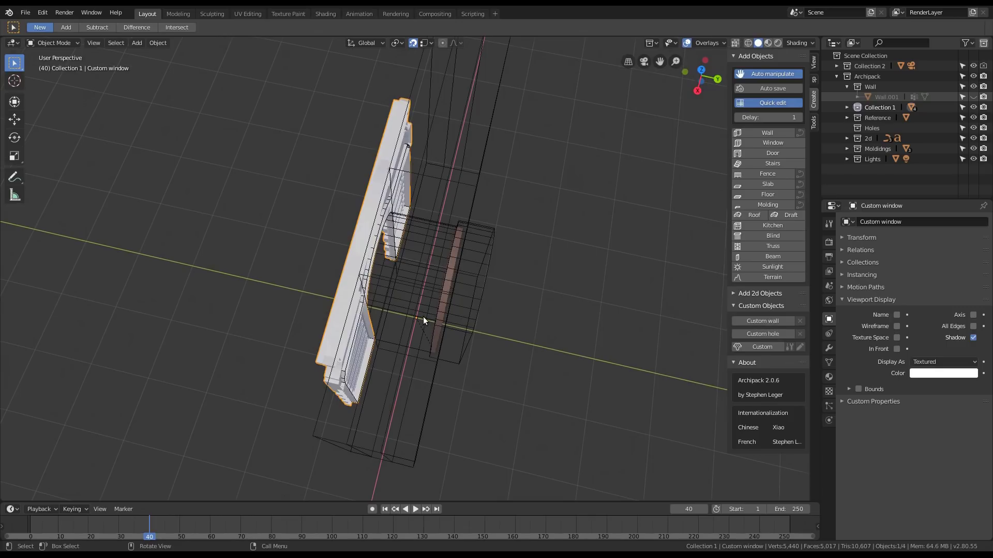
key(KP_7)
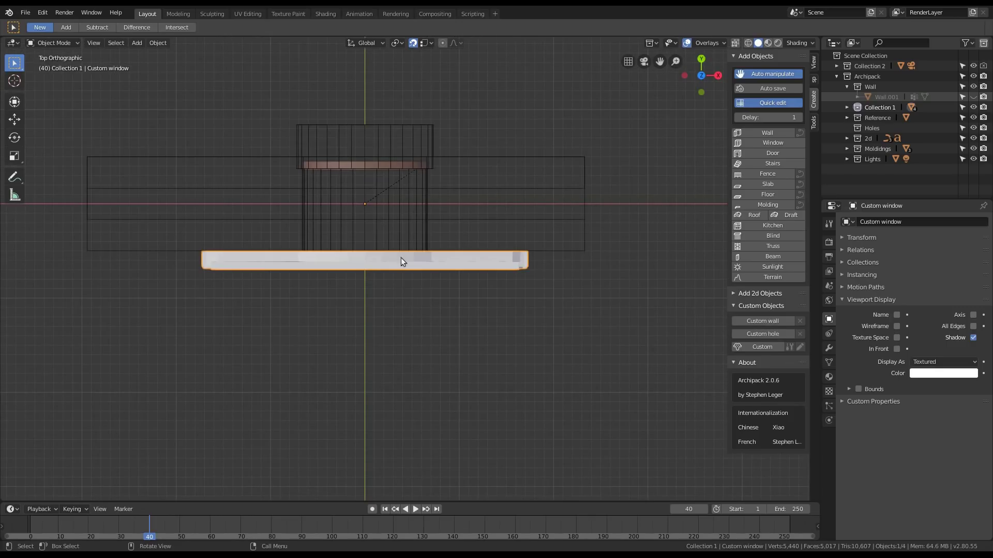
mouse_move(475, 227)
middle_down()
mouse_move(407, 165)
mouse_move(467, 227)
middle_up()
scroll(466, 226, down, 2)
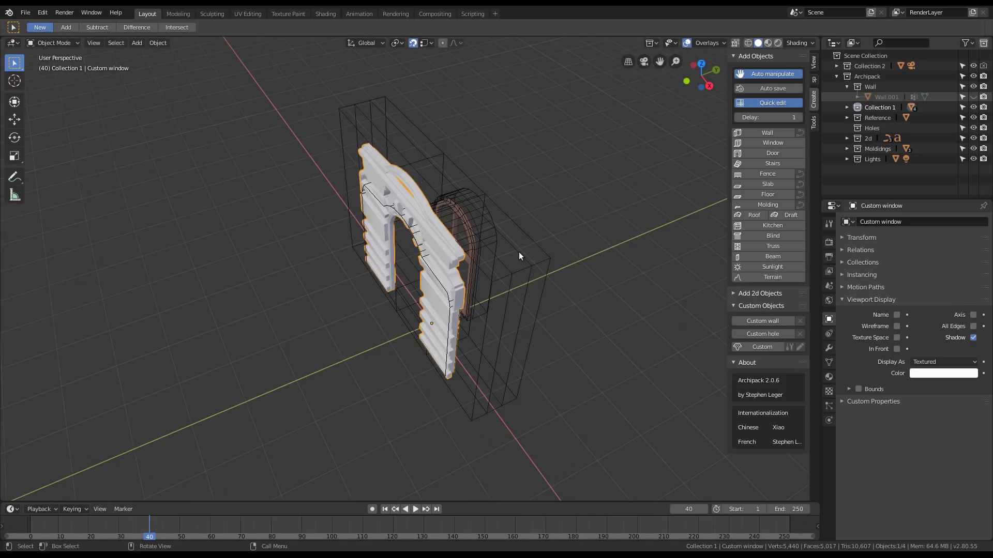
click(559, 264)
middle_drag(559, 264, 467, 279)
click(474, 206)
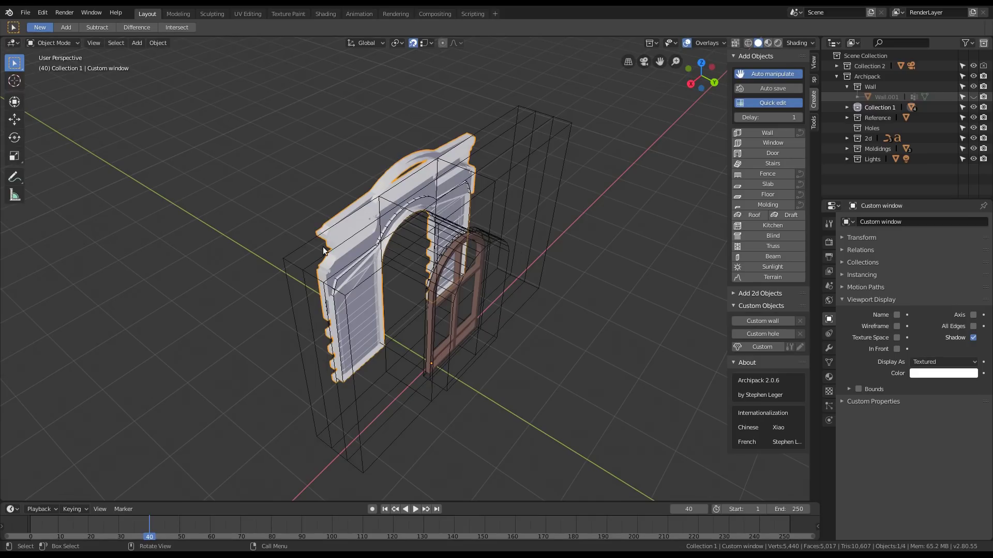
key(r)
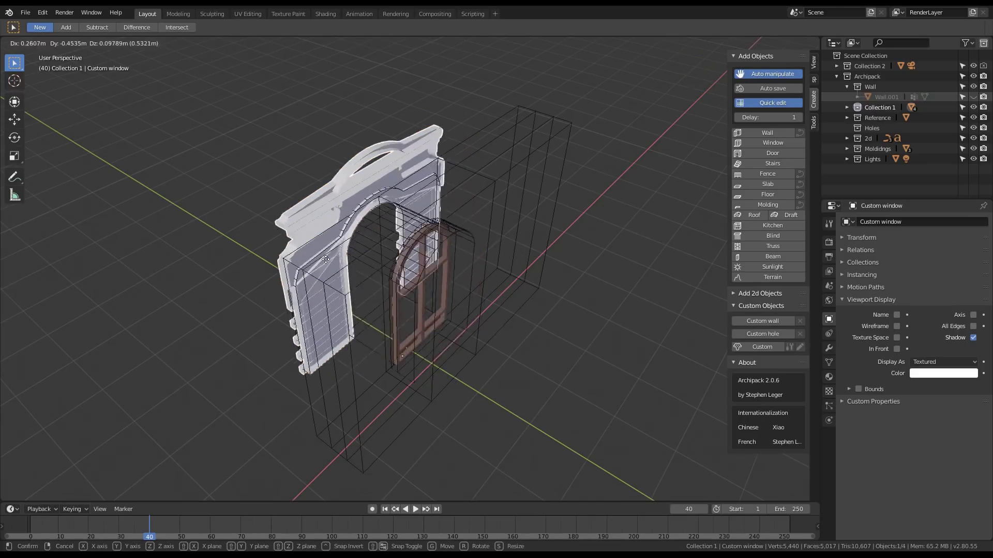
right_click(345, 267)
middle_drag(346, 267, 398, 311)
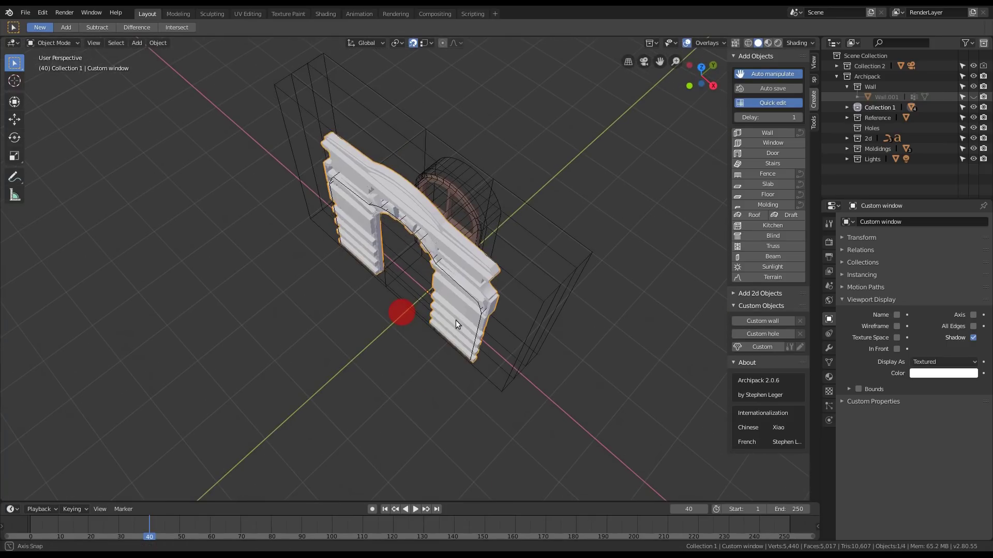
Step: Convert the arched molding to an Archipack custom object and fit its opening corners to the arch in top view
click(752, 349)
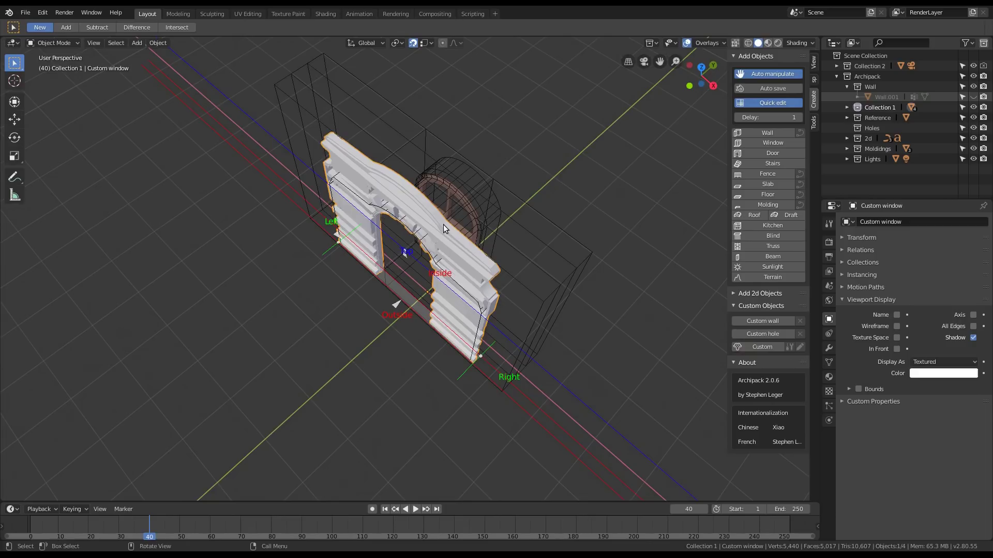
key(KP_7)
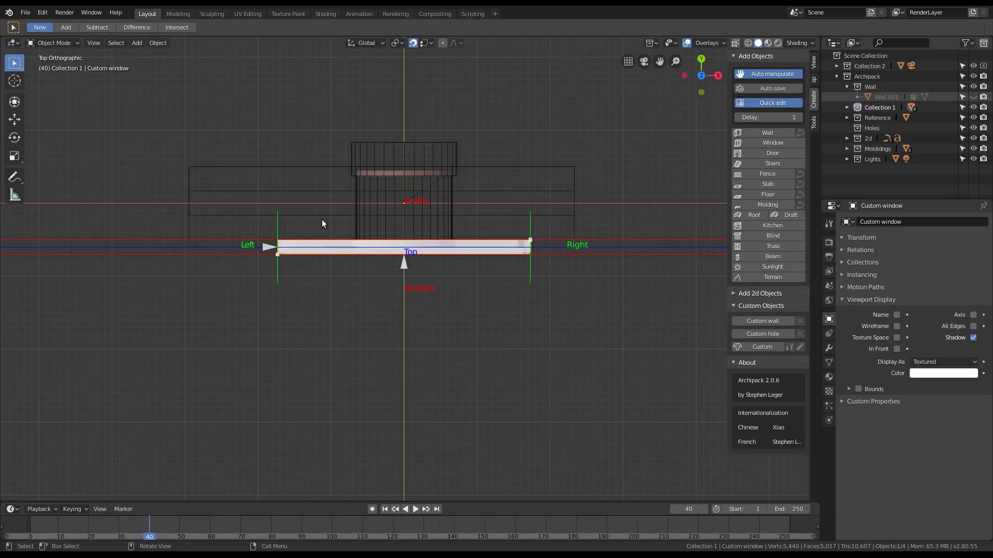
scroll(322, 223, up, 3)
drag(688, 256, 515, 188)
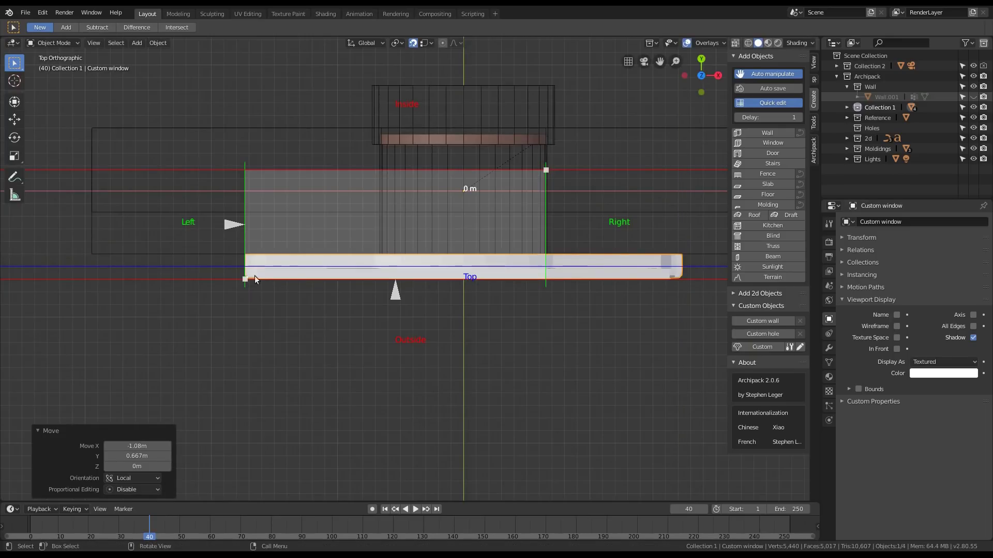
drag(245, 279, 381, 212)
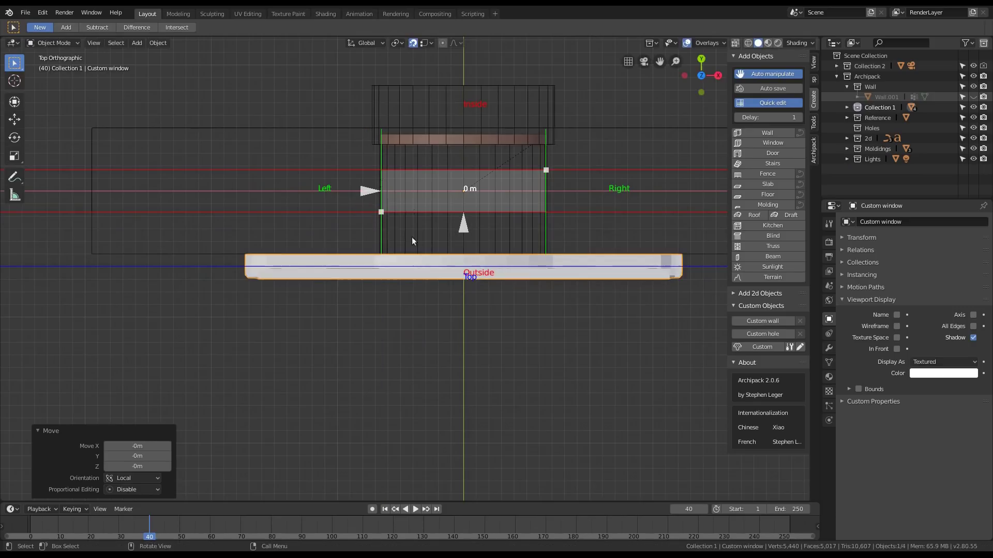
middle_drag(479, 266, 349, 181)
scroll(349, 181, down, 2)
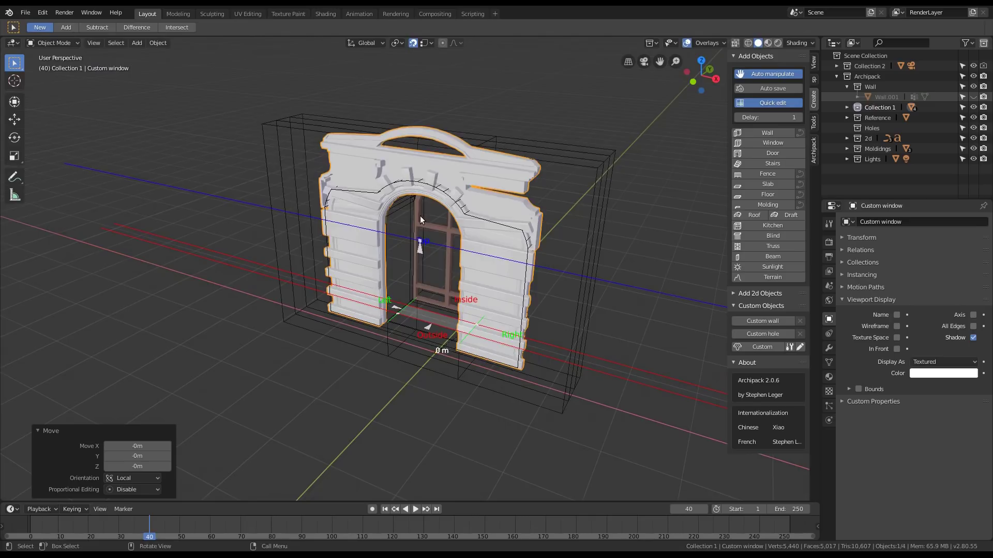
scroll(423, 215, up, 1)
middle_drag(444, 199, 433, 216)
Step: Set the custom molding's width, depth and height each to 0.01 m in the Archipack panel
click(813, 150)
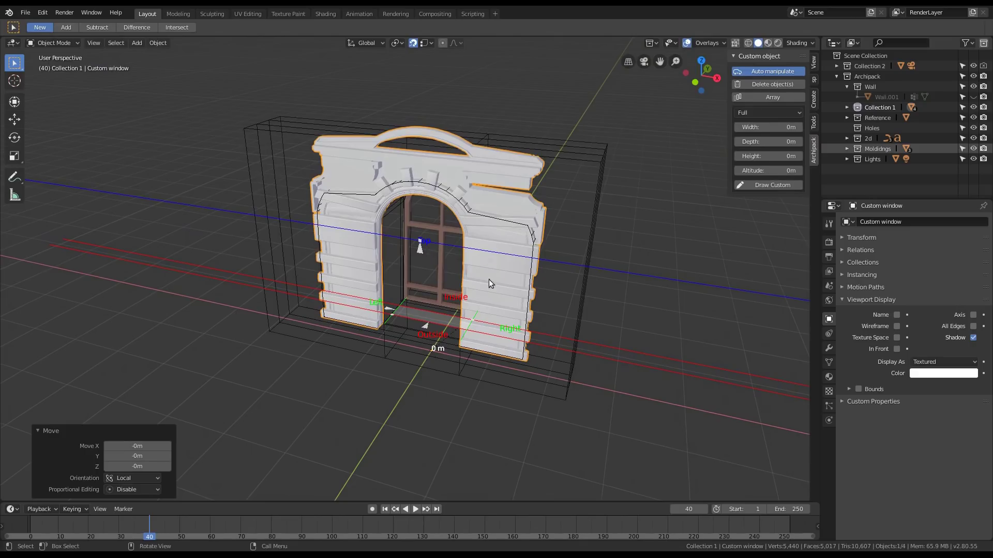
middle_drag(489, 280, 517, 288)
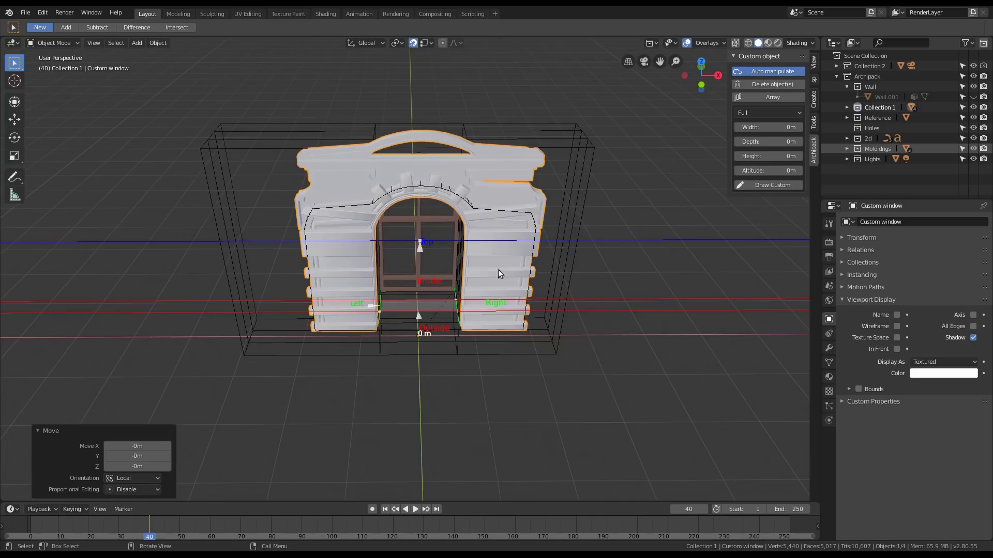
middle_drag(523, 308, 525, 319)
scroll(524, 319, up, 3)
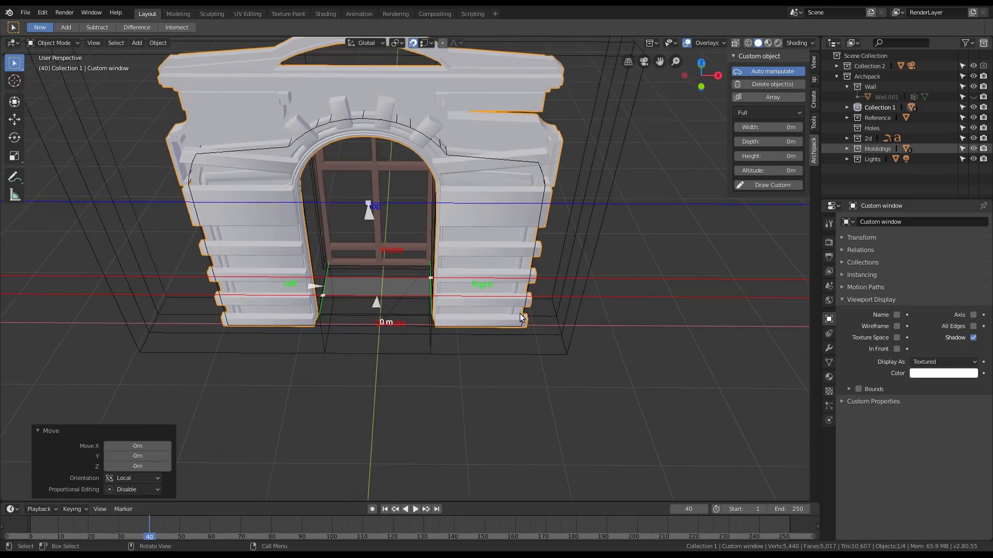
mouse_move(768, 127)
mouse_down()
mouse_move(796, 126)
mouse_move(760, 133)
mouse_up()
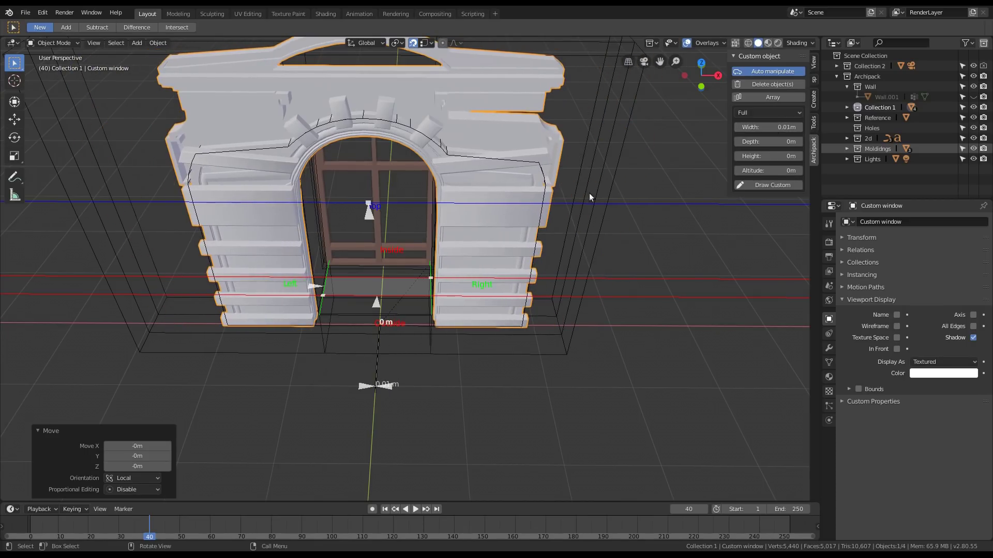
middle_drag(541, 240, 424, 243)
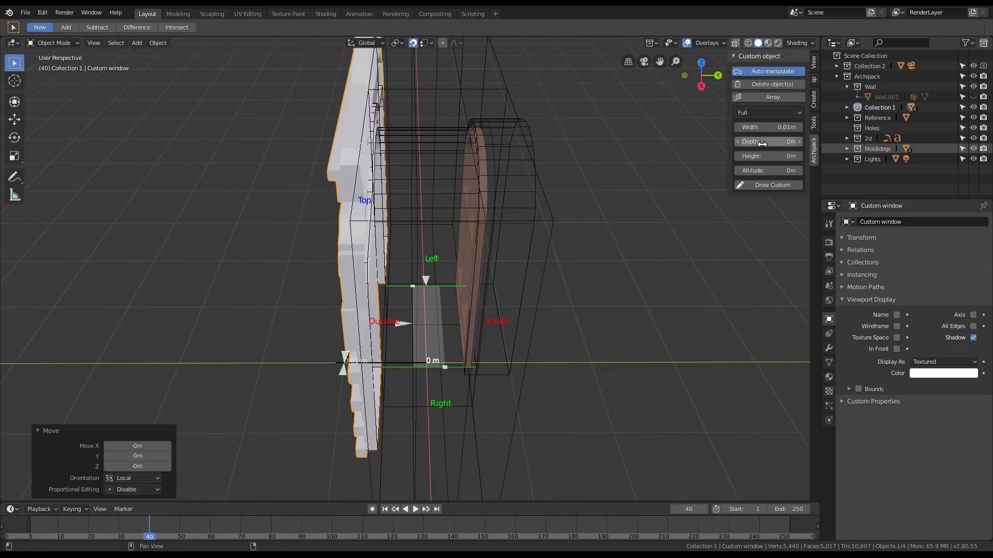
mouse_move(795, 141)
mouse_down()
mouse_move(804, 141)
mouse_move(796, 141)
mouse_up()
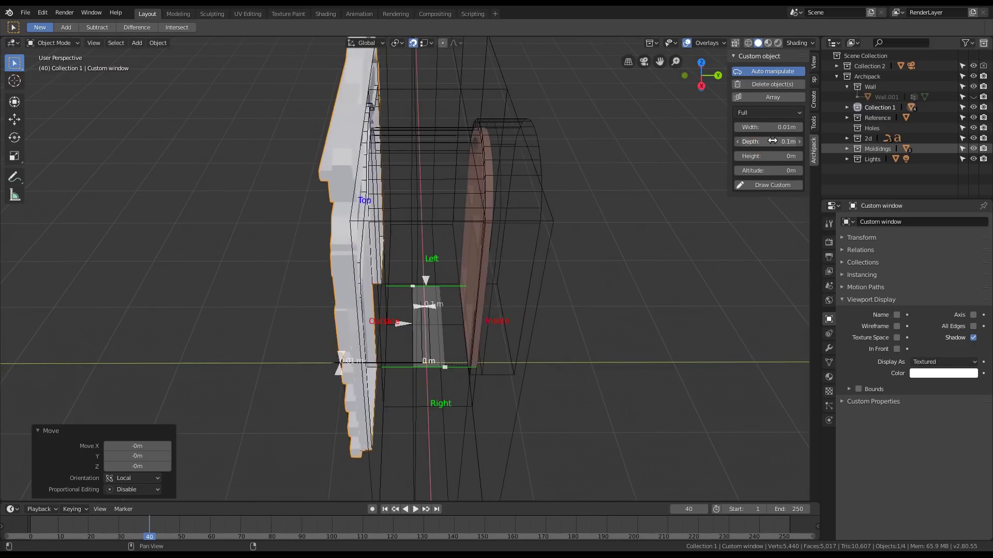
middle_drag(447, 239, 563, 207)
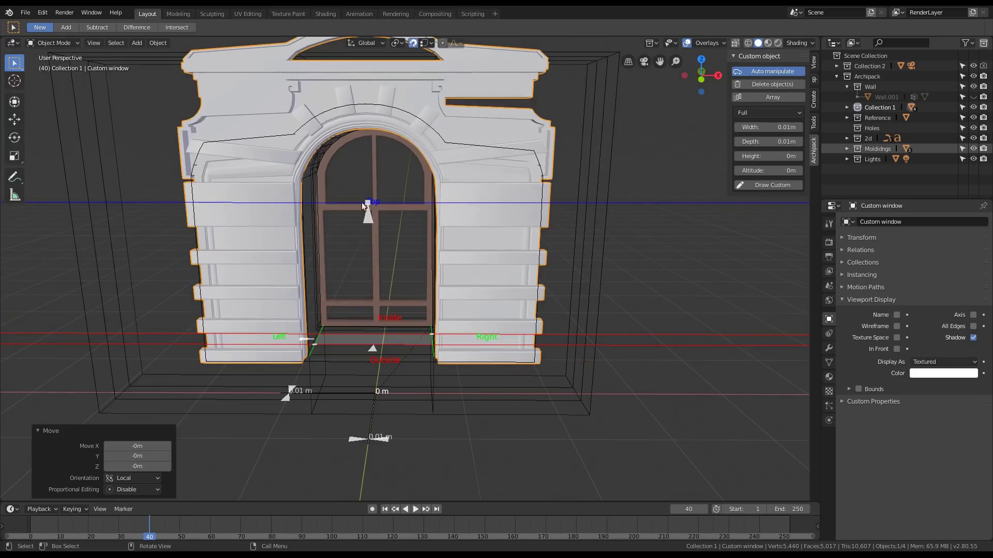
drag(768, 156, 739, 155)
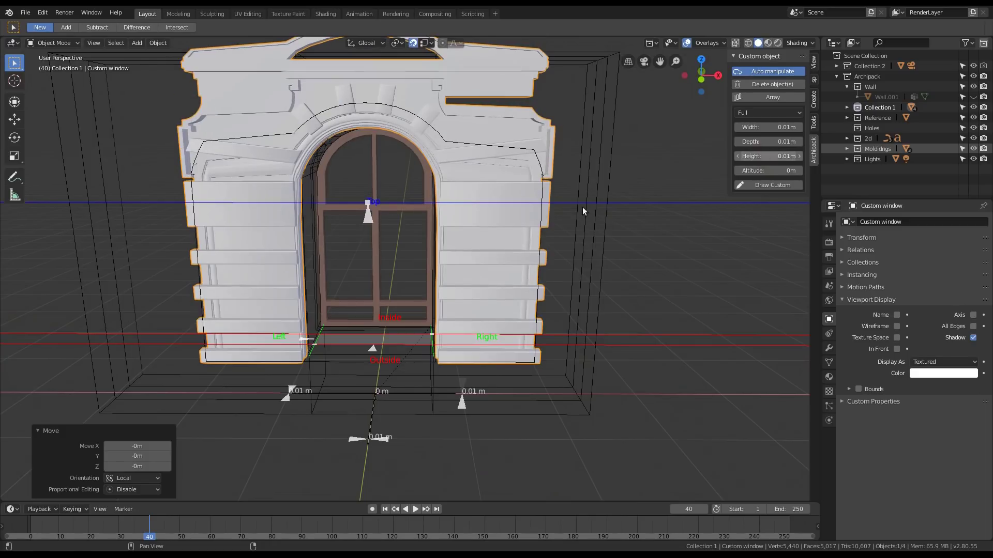
middle_drag(537, 240, 470, 287)
scroll(471, 287, down, 1)
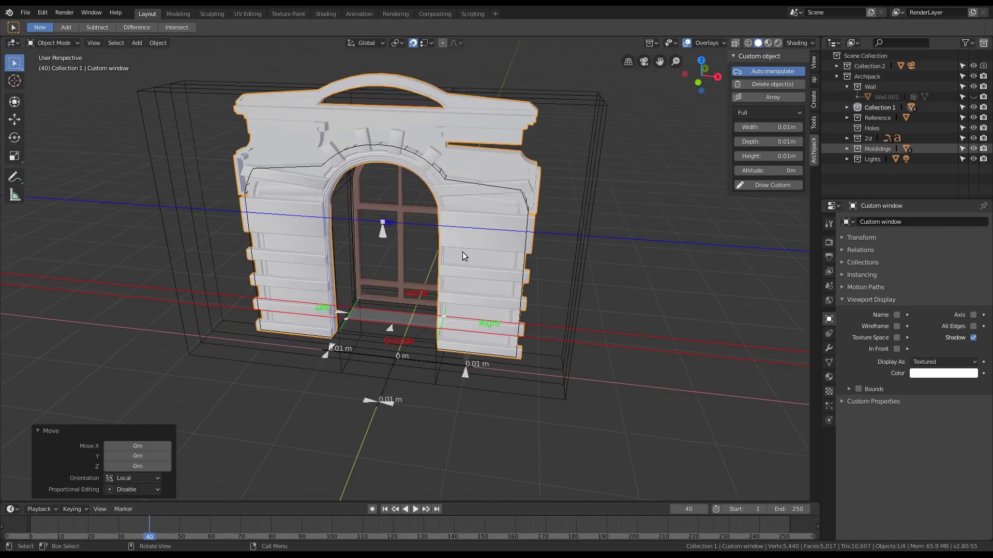
scroll(463, 252, up, 2)
drag(753, 126, 448, 162)
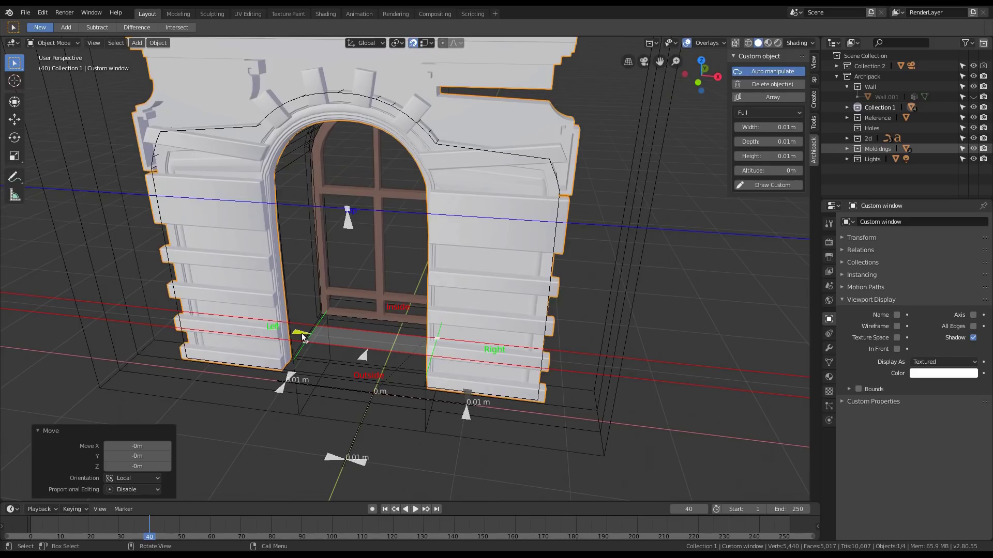
drag(303, 337, 364, 339)
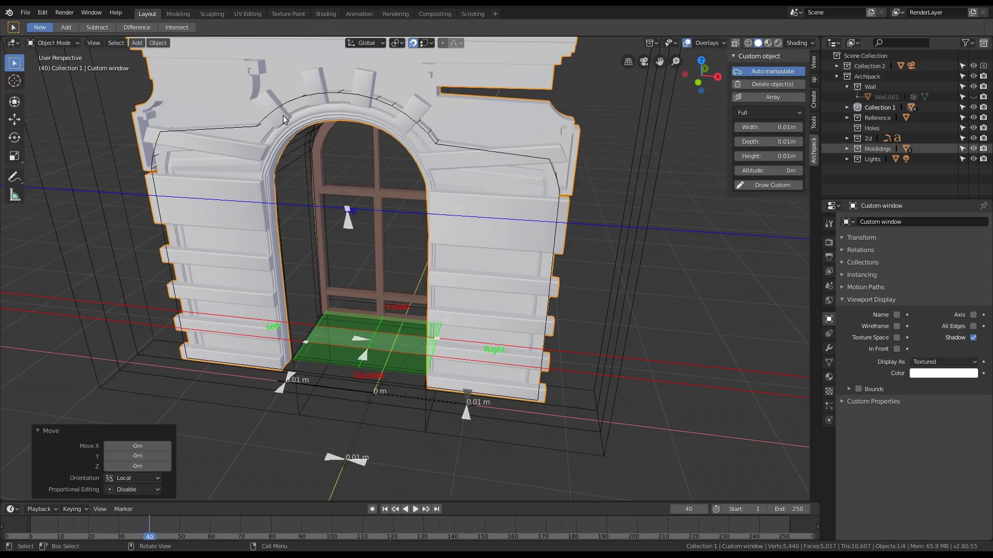
mouse_move(764, 128)
mouse_down()
mouse_move(791, 128)
mouse_move(747, 128)
mouse_up()
click(362, 339)
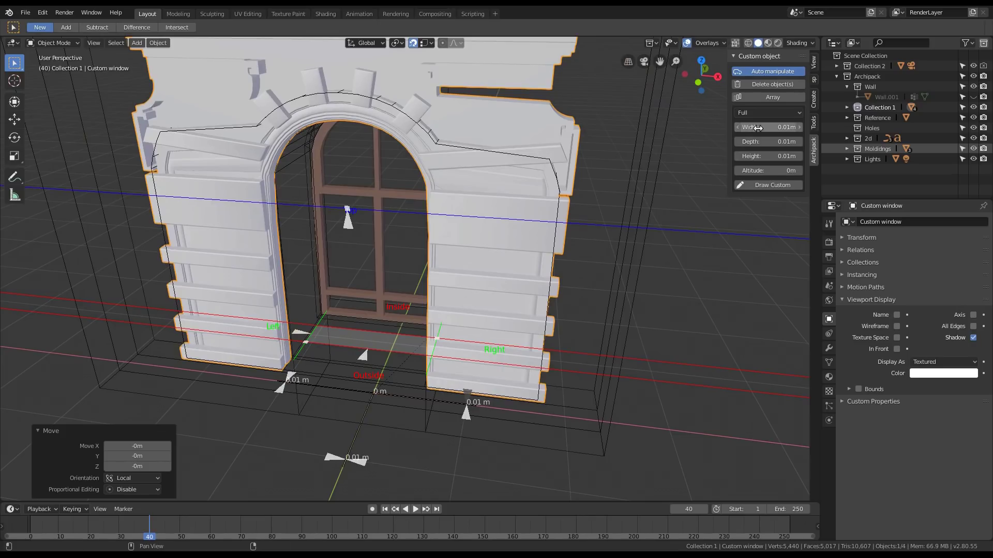
mouse_move(758, 128)
mouse_down()
mouse_move(829, 128)
mouse_move(740, 128)
mouse_up()
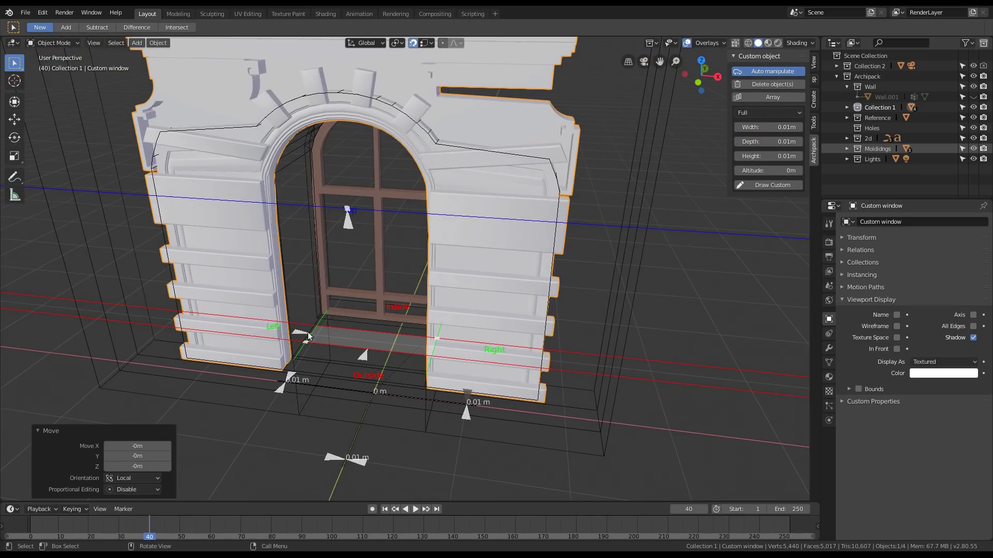
middle_drag(504, 301, 505, 275)
scroll(383, 319, down, 5)
middle_drag(414, 346, 408, 304)
scroll(417, 268, up, 2)
scroll(417, 266, down, 2)
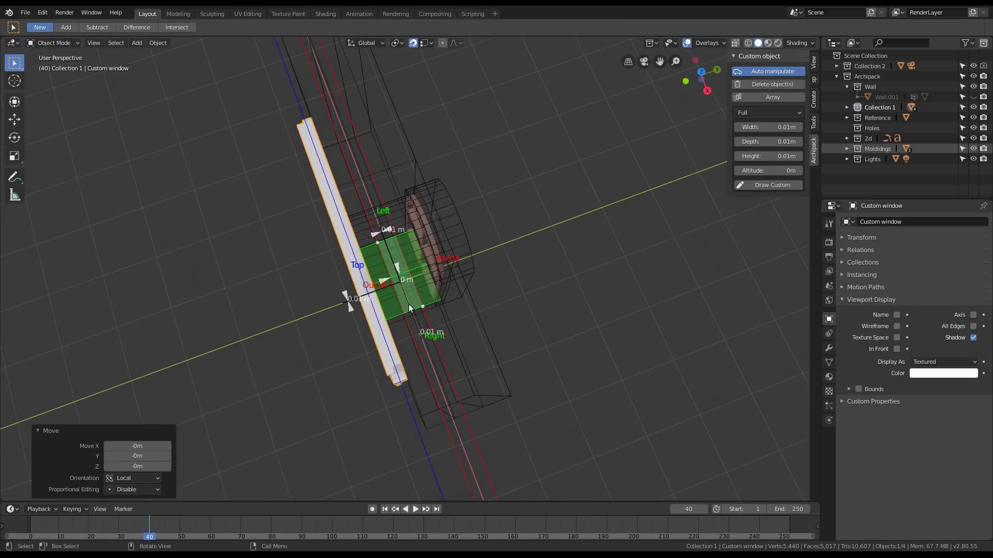
Step: Snap the custom window box's width to the window edge, 1.3 m, in top view
click(534, 261)
middle_drag(475, 268, 463, 218)
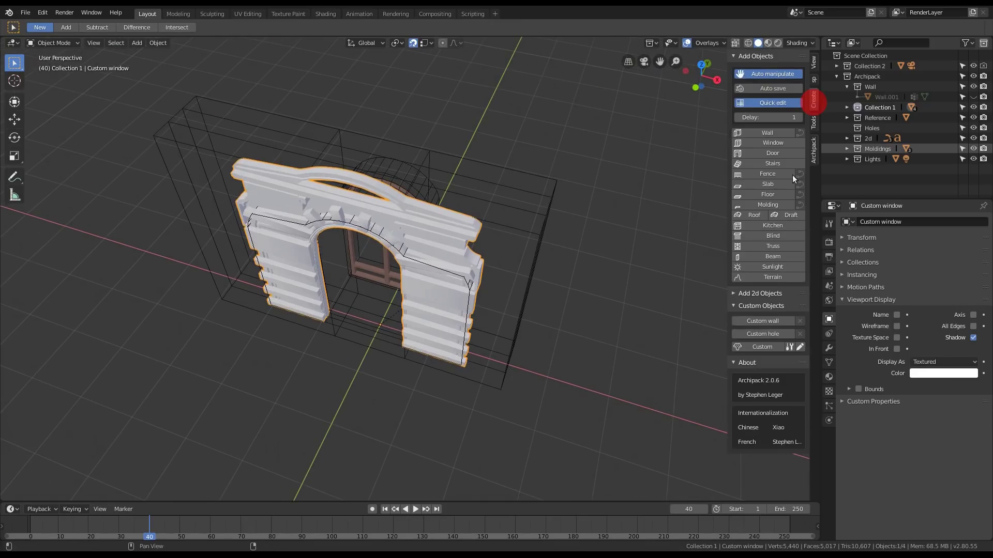
click(790, 346)
middle_drag(517, 171, 531, 227)
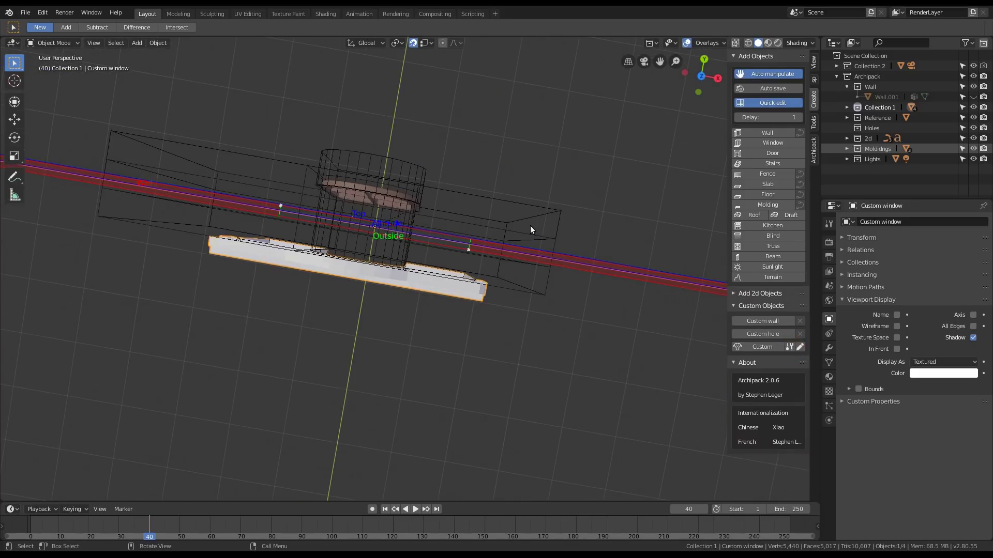
key(KP_7)
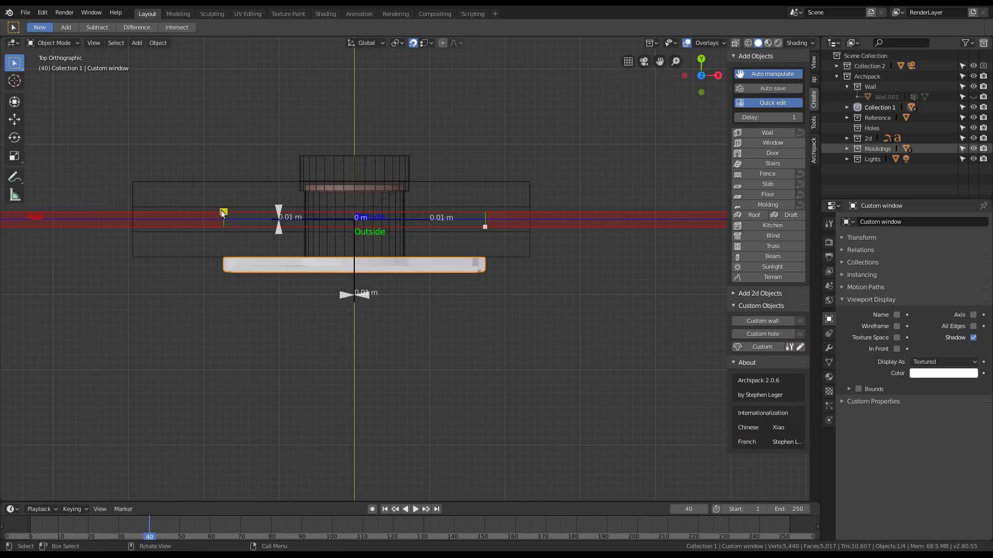
drag(221, 211, 305, 185)
Step: In front view, raise the box altitude to 0.69 m and lower its top to the arch at 2.3 m
middle_drag(495, 276, 426, 201)
scroll(355, 183, down, 2)
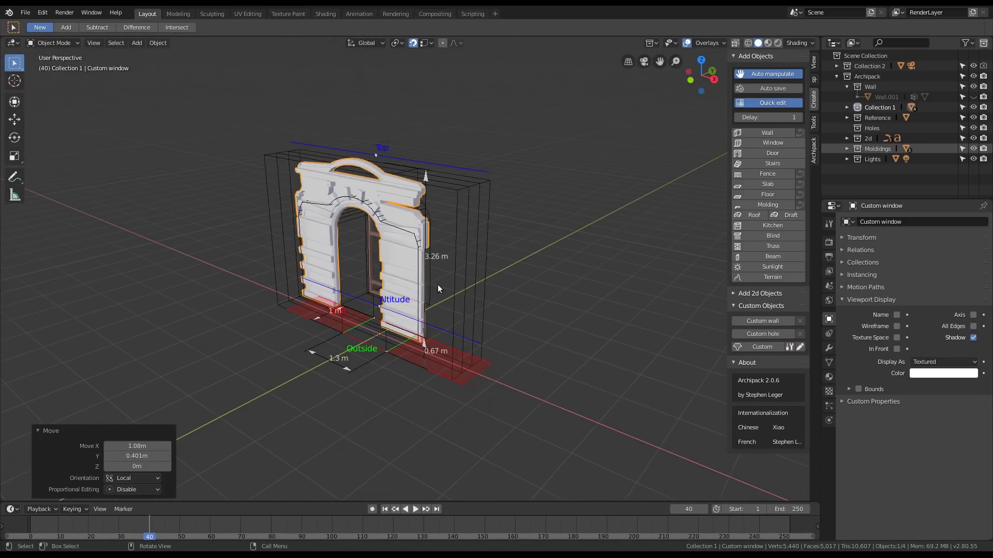
middle_drag(437, 286, 502, 257)
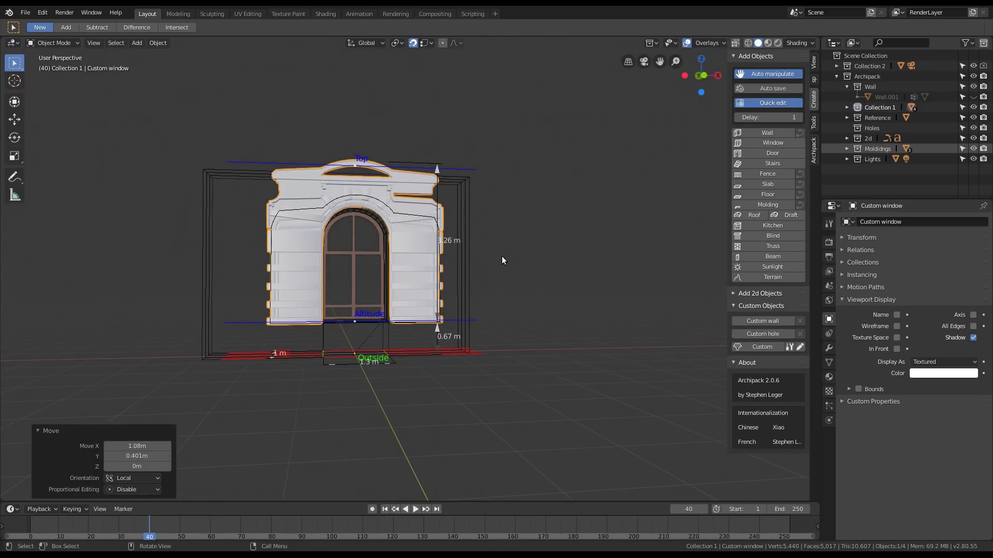
key(KP_3)
key(KP_1)
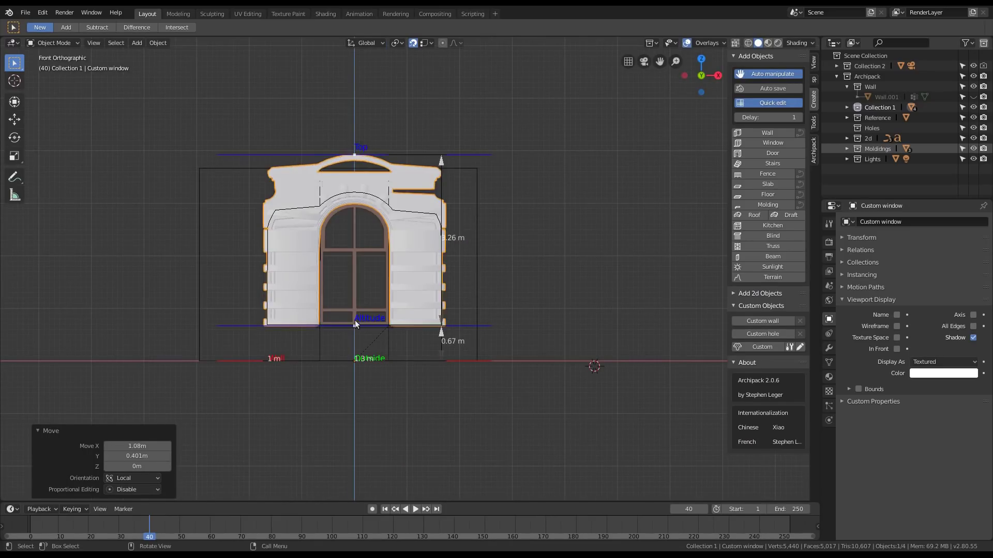
scroll(354, 325, up, 8)
drag(337, 306, 339, 298)
scroll(357, 299, down, 7)
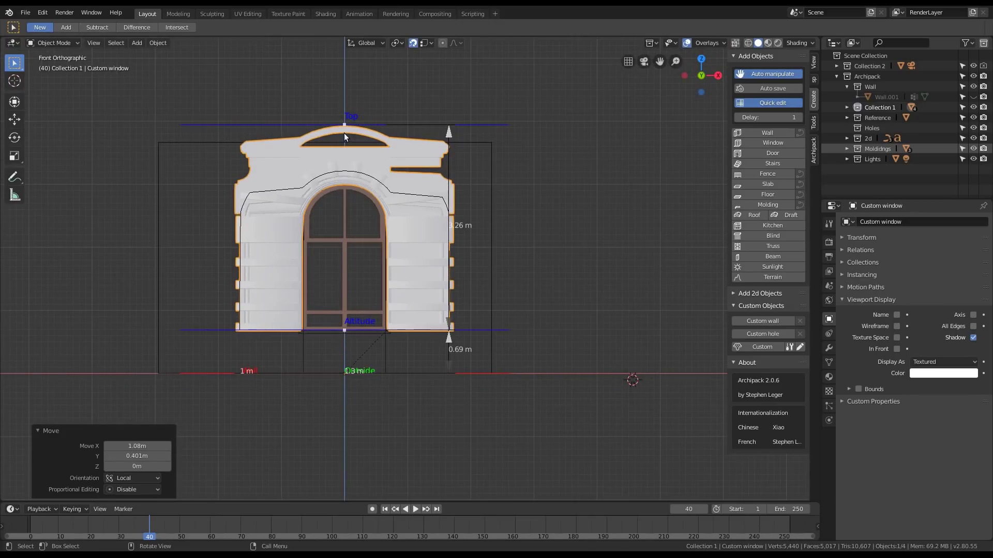
drag(344, 126, 345, 184)
scroll(345, 184, up, 4)
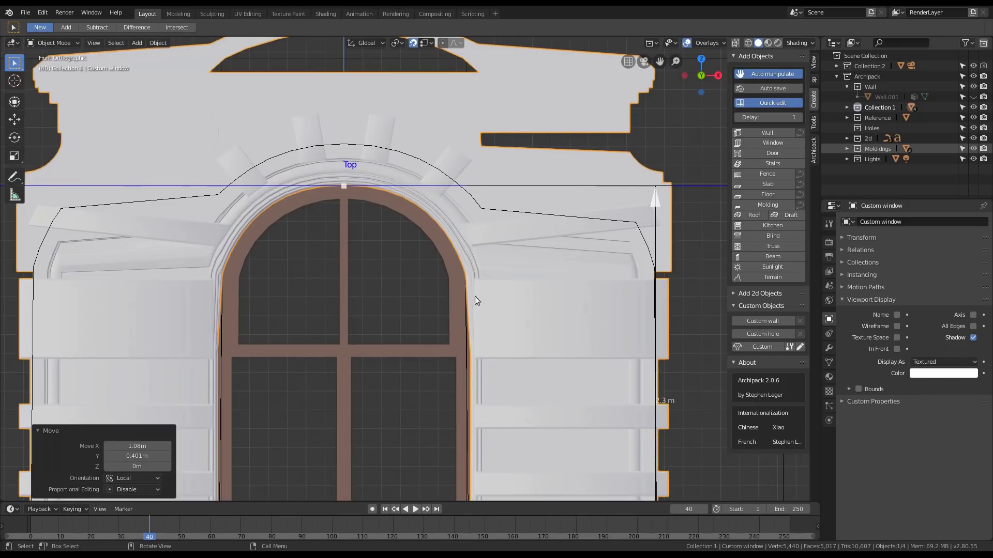
scroll(335, 234, down, 4)
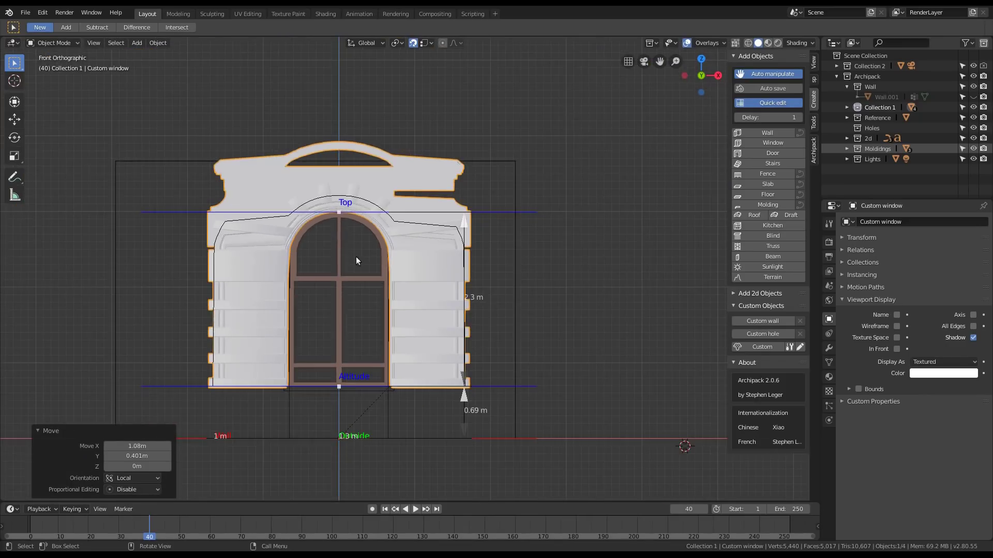
middle_drag(356, 257, 269, 324)
scroll(318, 296, down, 3)
middle_drag(318, 296, 314, 362)
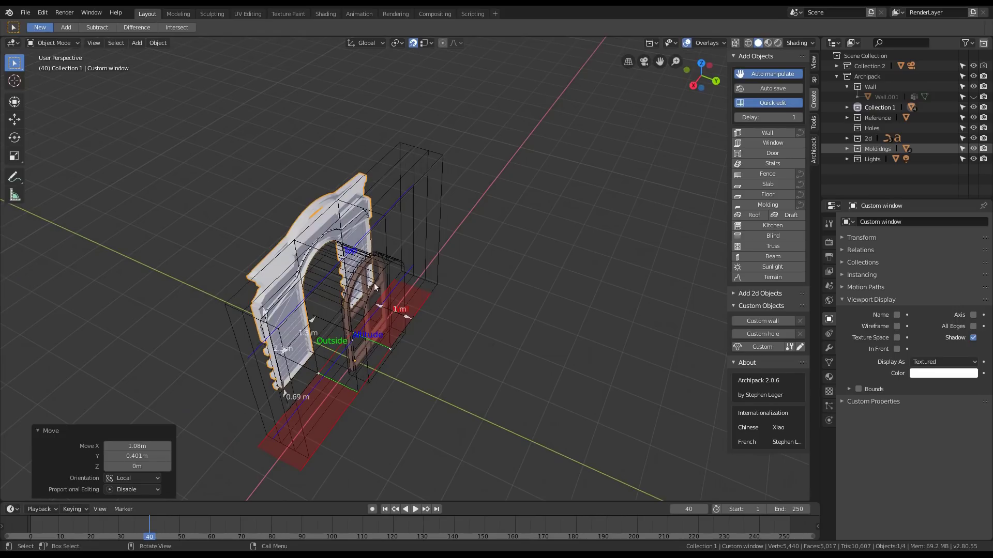
middle_drag(435, 247, 510, 217)
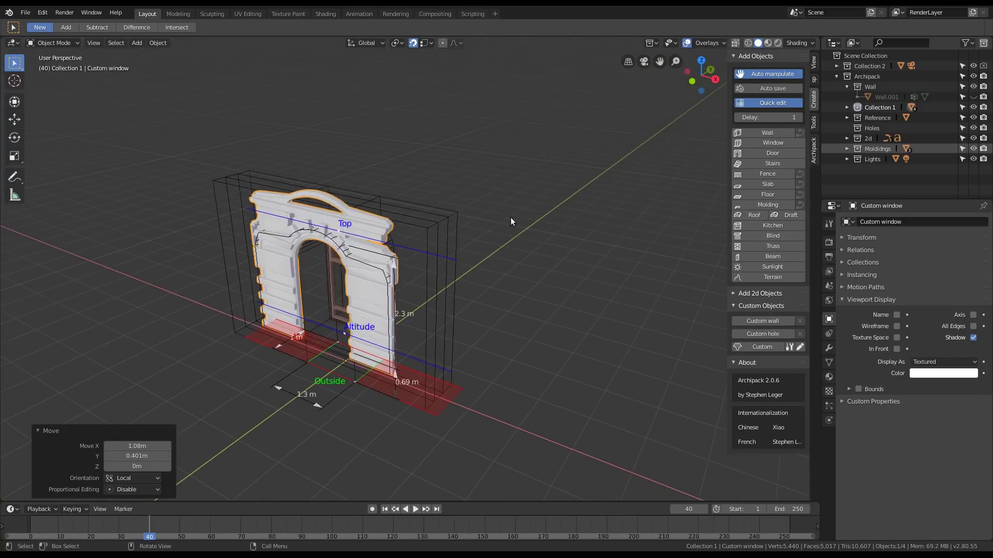
click(492, 211)
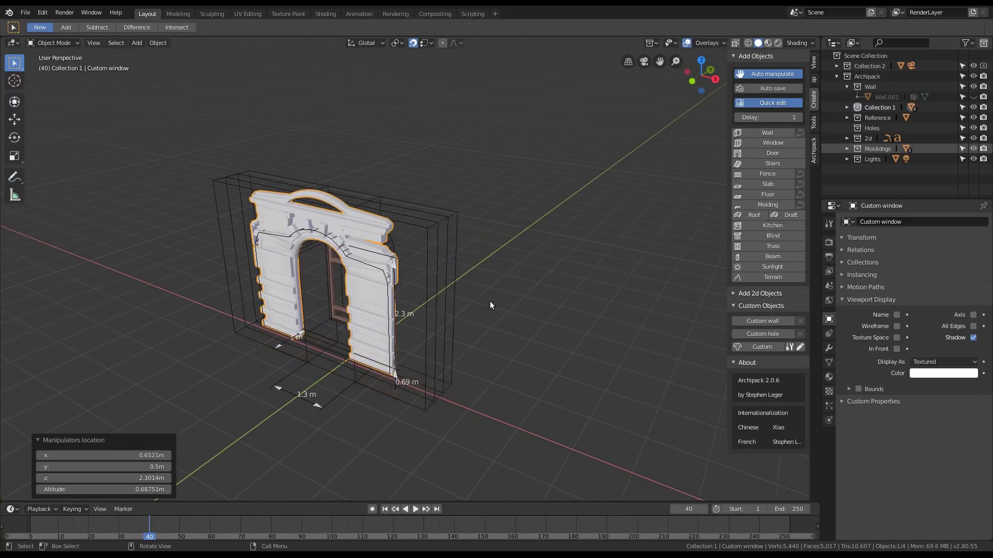
mouse_move(489, 305)
middle_down()
mouse_move(518, 266)
mouse_move(485, 305)
middle_up()
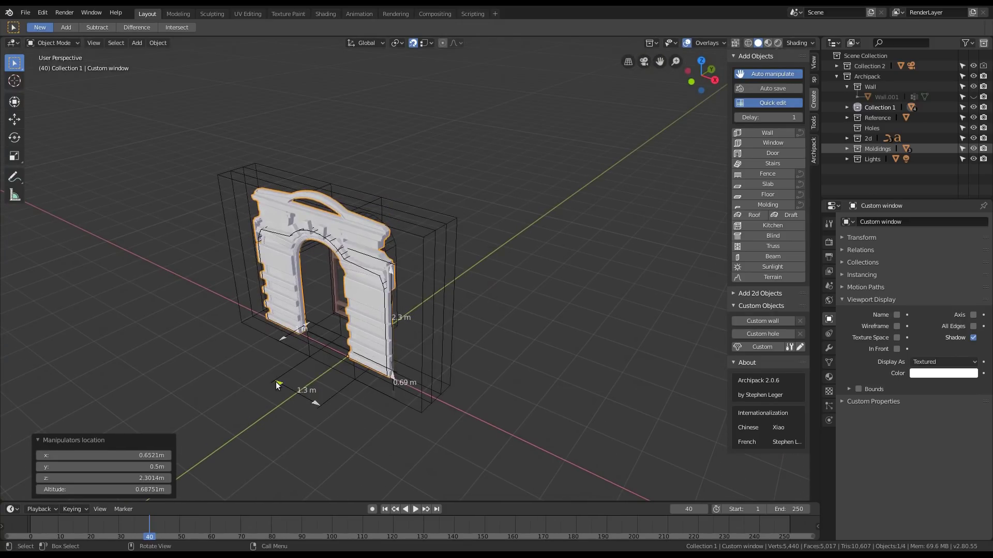
mouse_move(275, 381)
mouse_down()
mouse_move(251, 378)
mouse_move(290, 383)
mouse_up()
drag(392, 275, 399, 241)
middle_drag(468, 253, 371, 260)
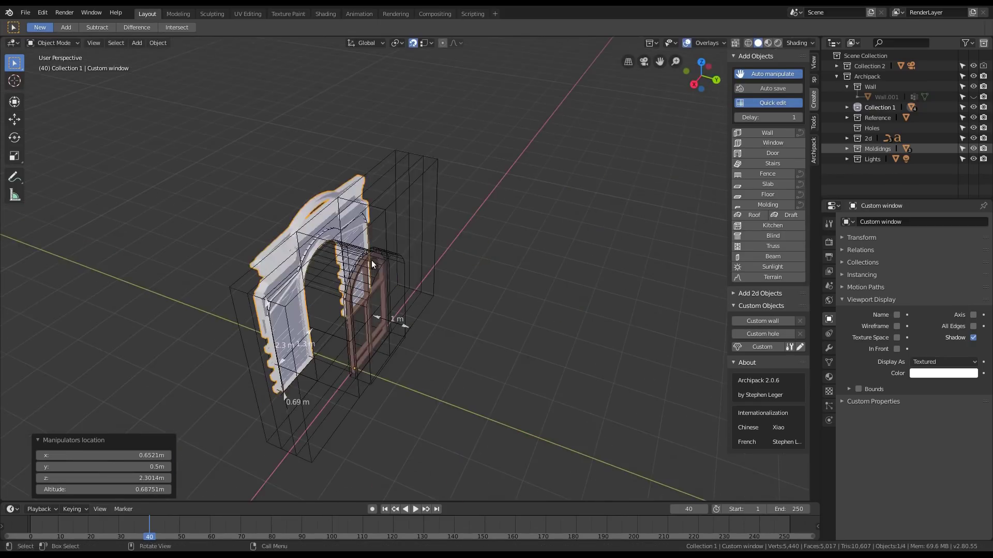
drag(273, 303, 267, 295)
middle_drag(267, 295, 454, 261)
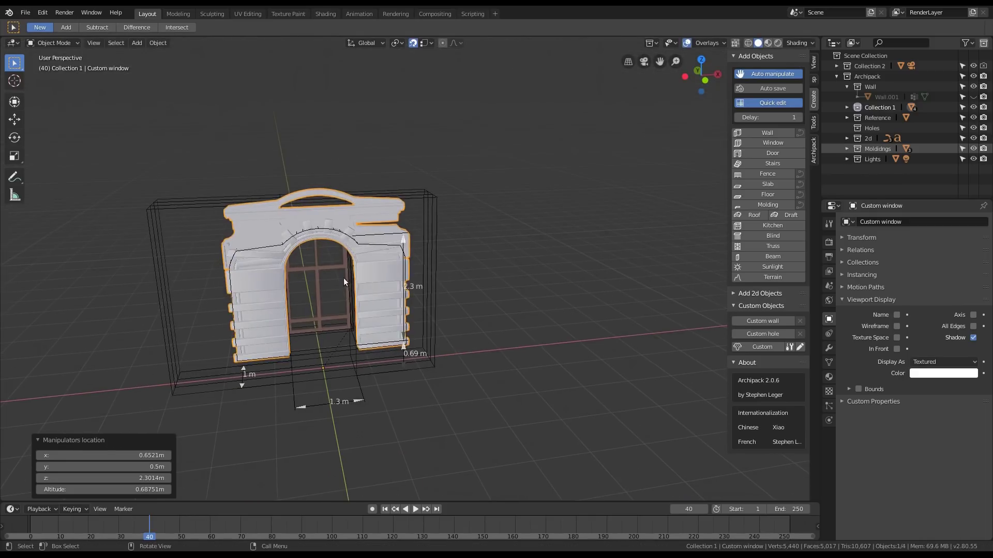
scroll(336, 309, up, 3)
middle_drag(389, 306, 315, 327)
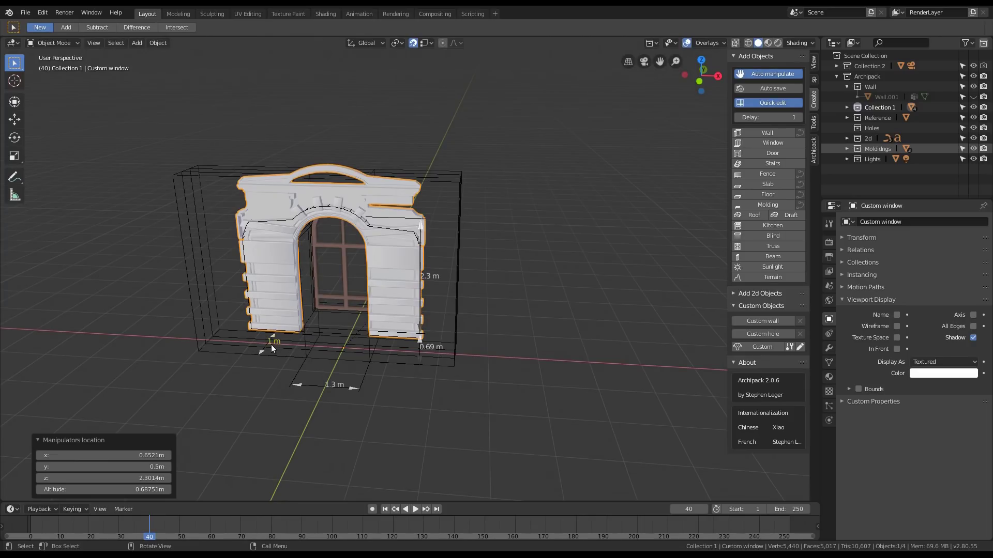
Step: Set the custom object's mode to Wall and exit local view to the full building scene
click(813, 151)
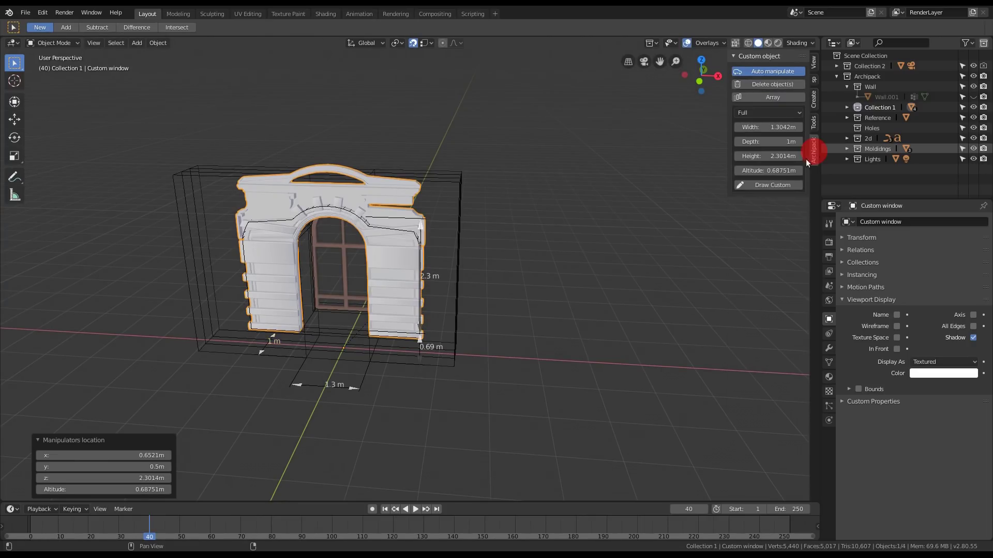
click(767, 111)
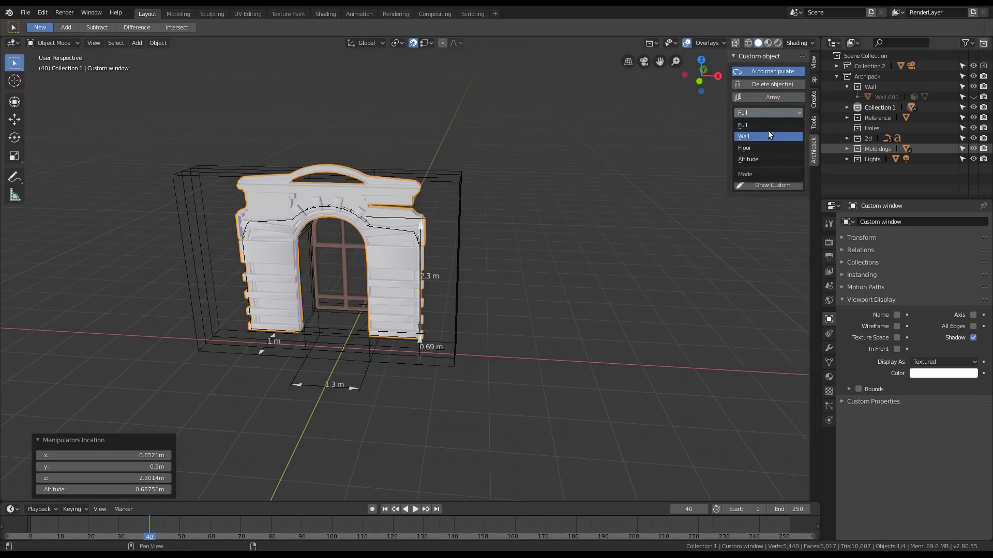
click(756, 138)
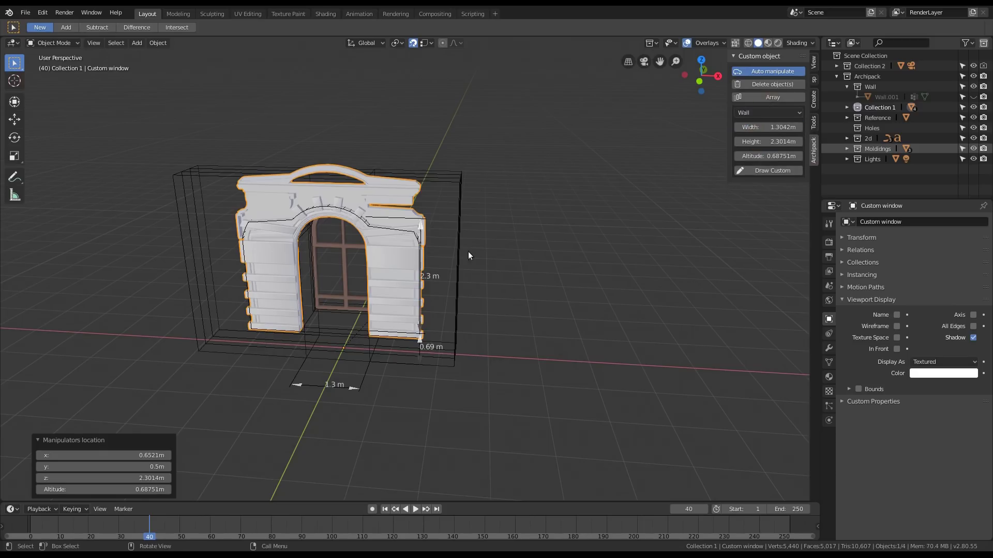
middle_drag(468, 251, 414, 242)
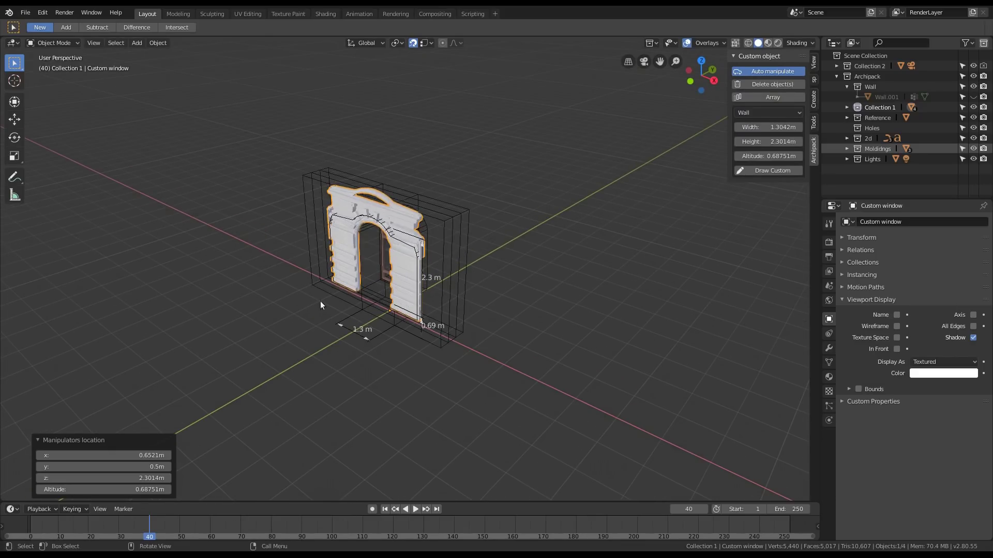
middle_drag(510, 259, 454, 247)
scroll(421, 255, up, 3)
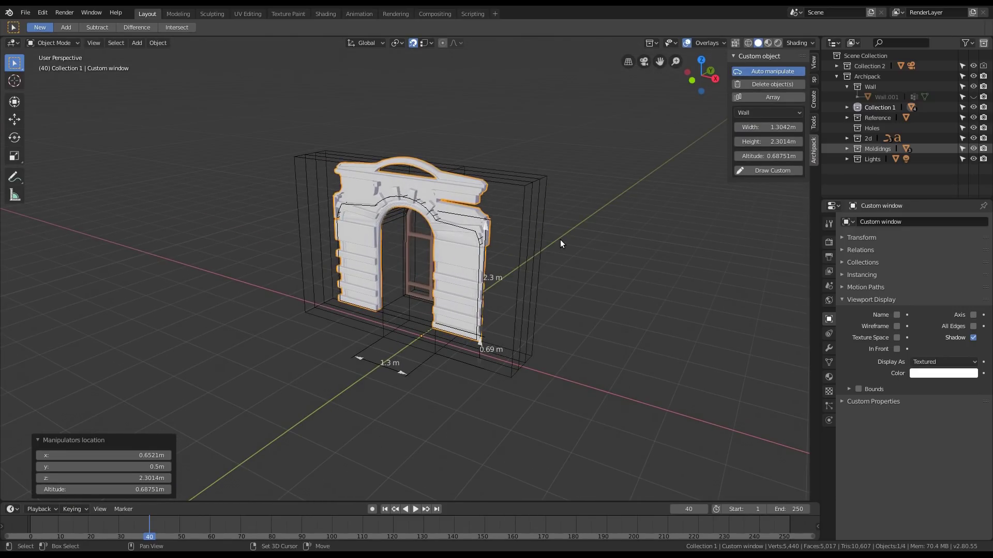
key(KP_Divide)
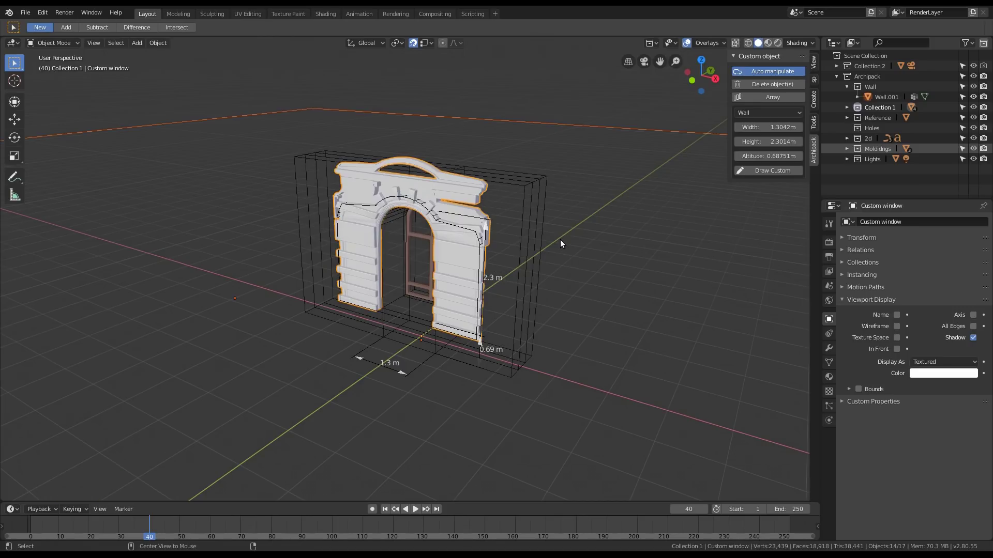
Step: Select the arched custom window and use Draw Custom to drop copies on the outer and inner courtyard walls
click(610, 246)
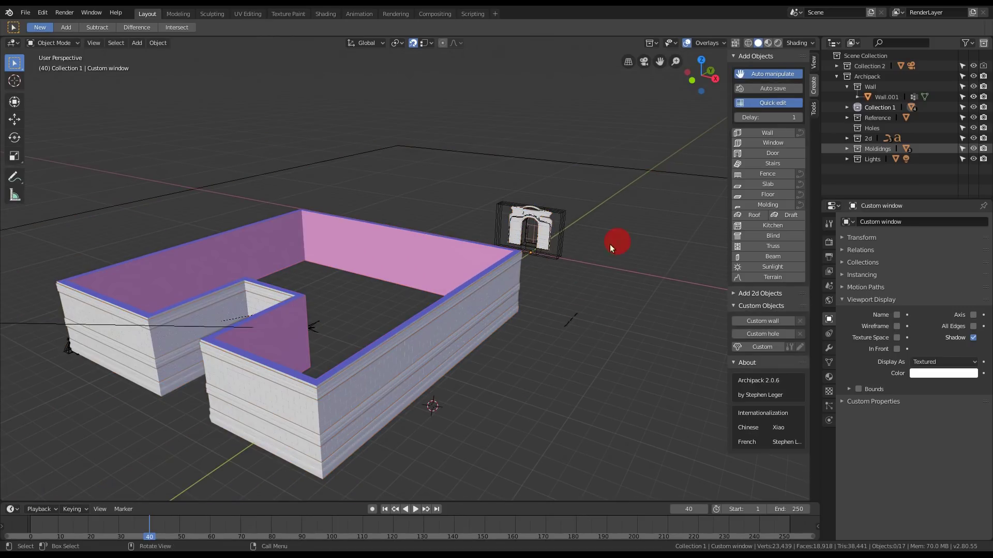
click(545, 234)
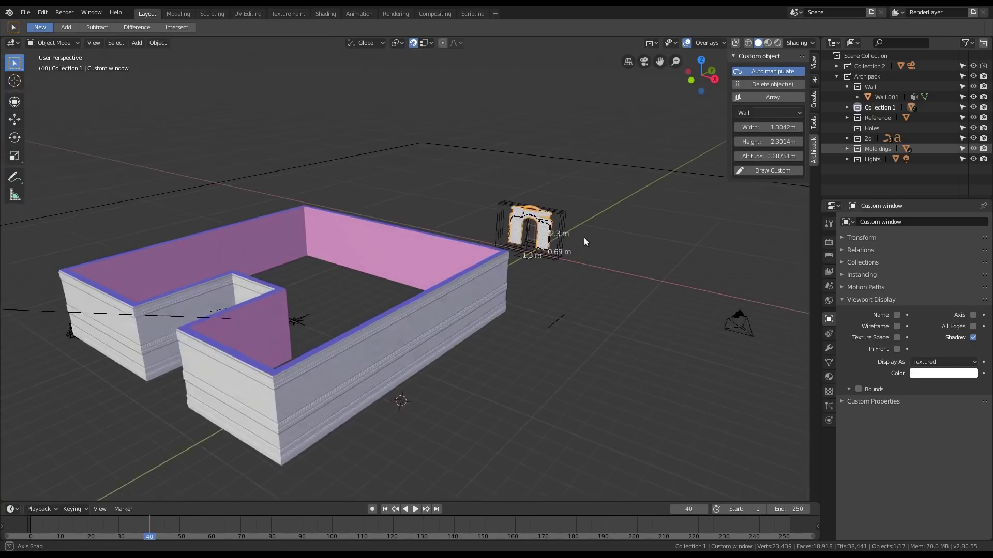
middle_drag(585, 237, 581, 231)
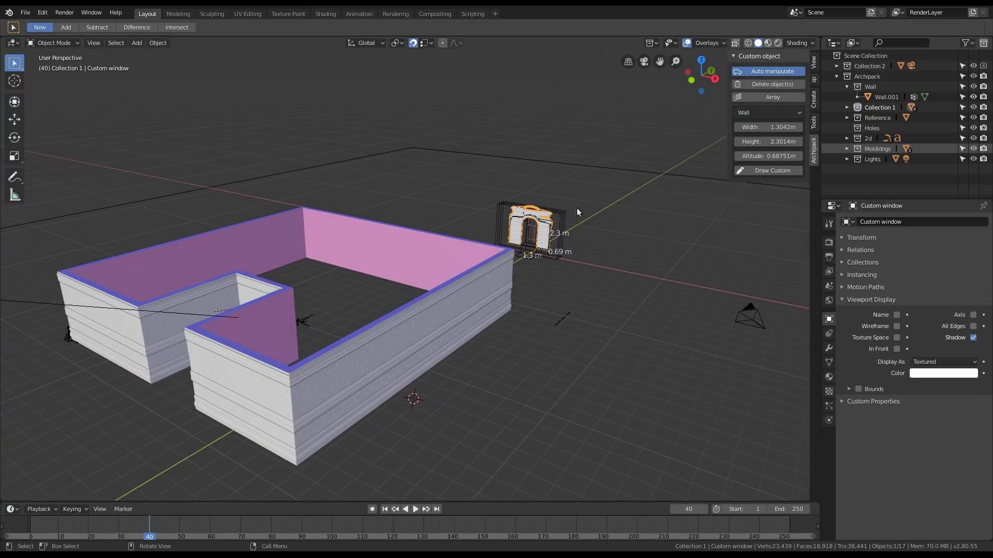
click(778, 171)
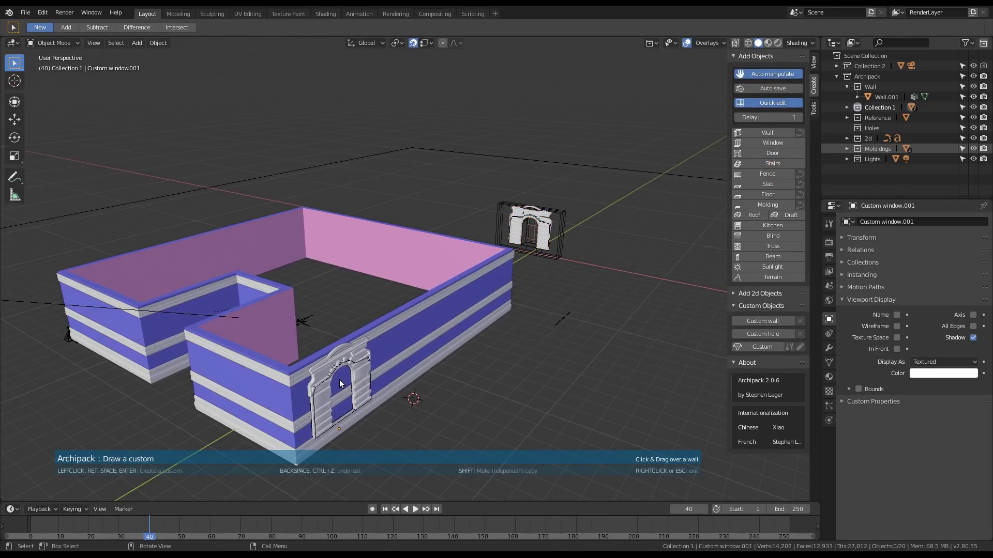
click(339, 379)
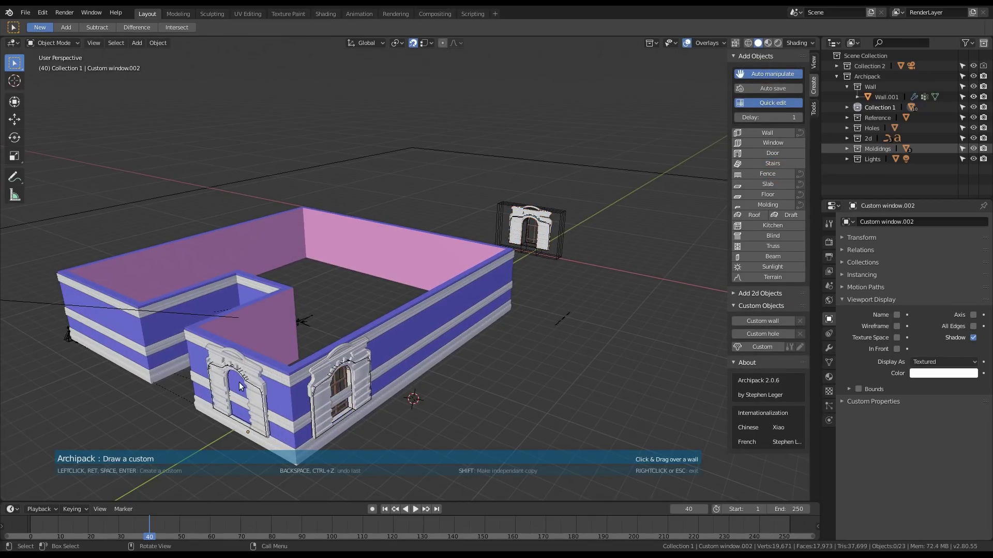
click(240, 385)
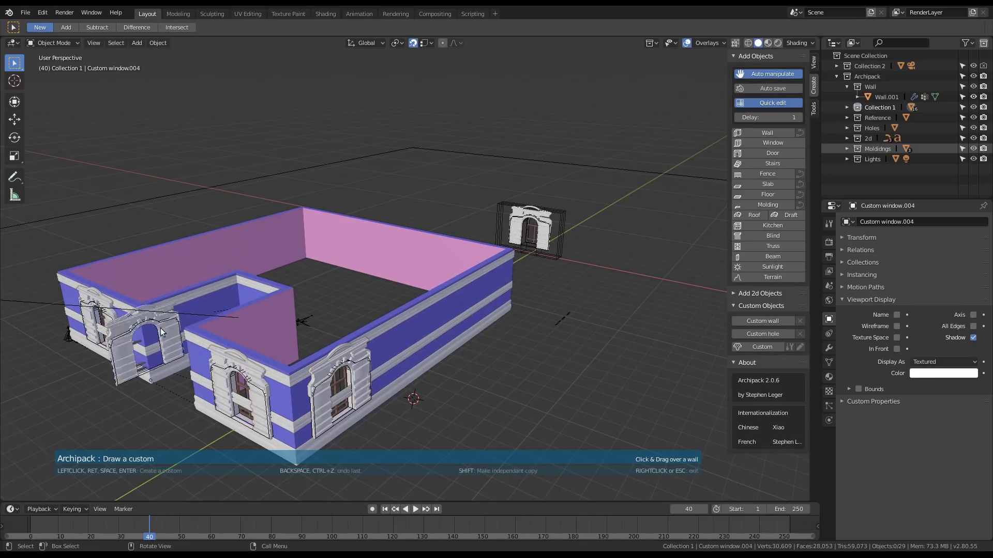
click(189, 313)
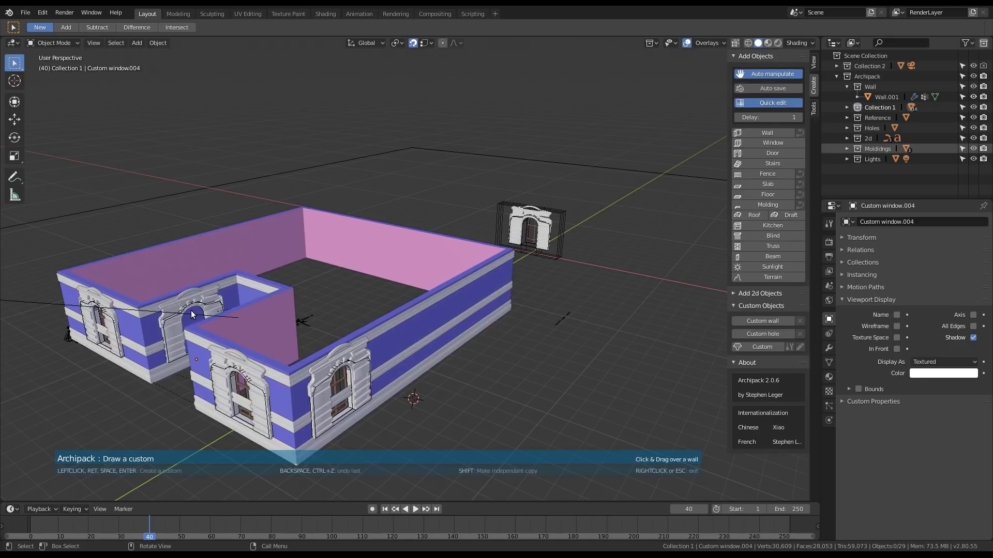
click(192, 311)
middle_drag(254, 356, 393, 373)
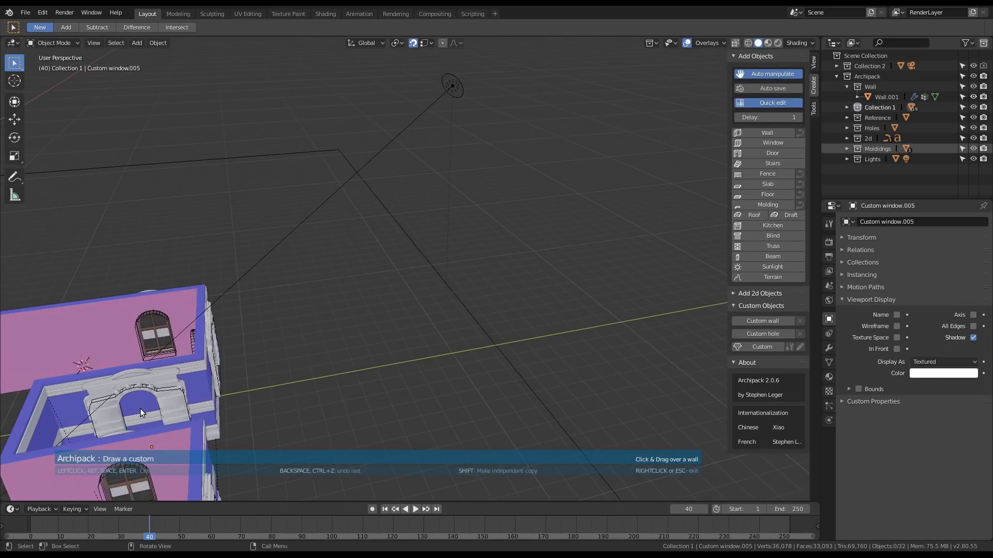
click(130, 408)
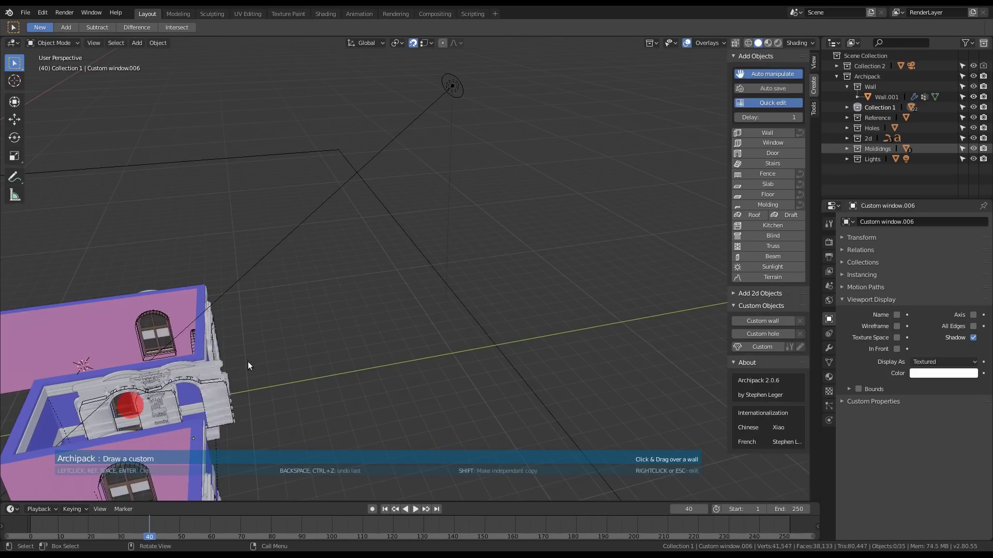
scroll(269, 354, down, 3)
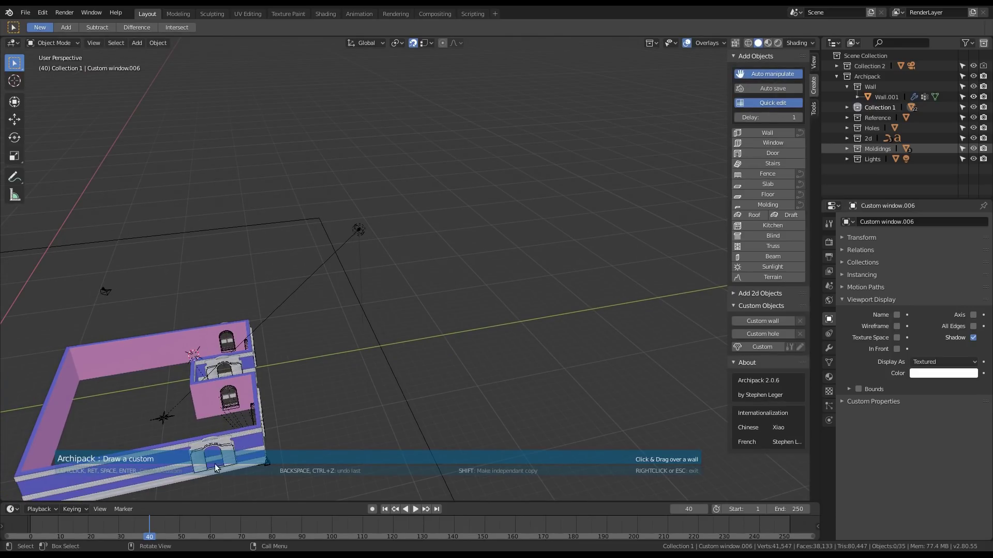
Step: Exit Draw Custom and select Custom window.006 on the long outer wall, zoomed in to face it
right_click(299, 436)
scroll(339, 383, down, 3)
scroll(323, 371, up, 6)
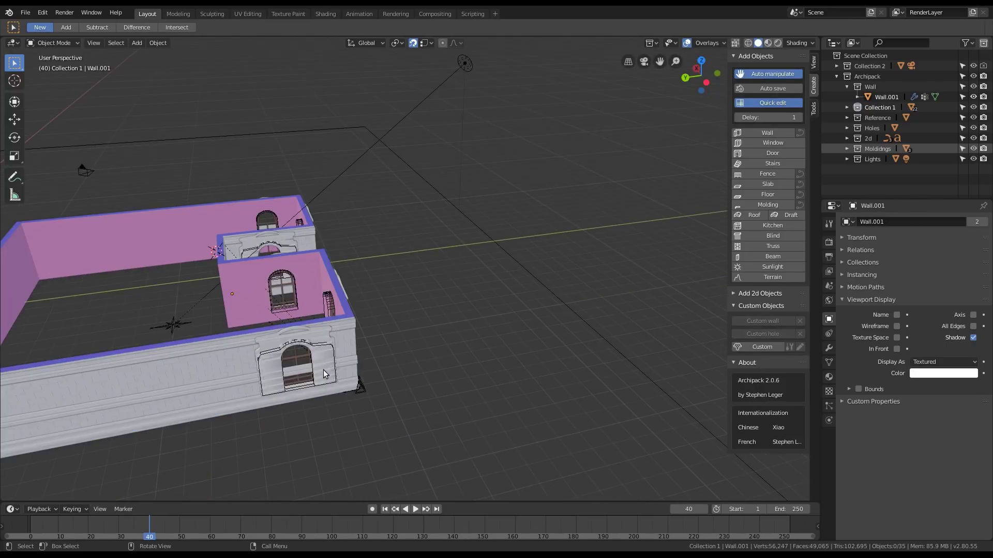
right_click(323, 336)
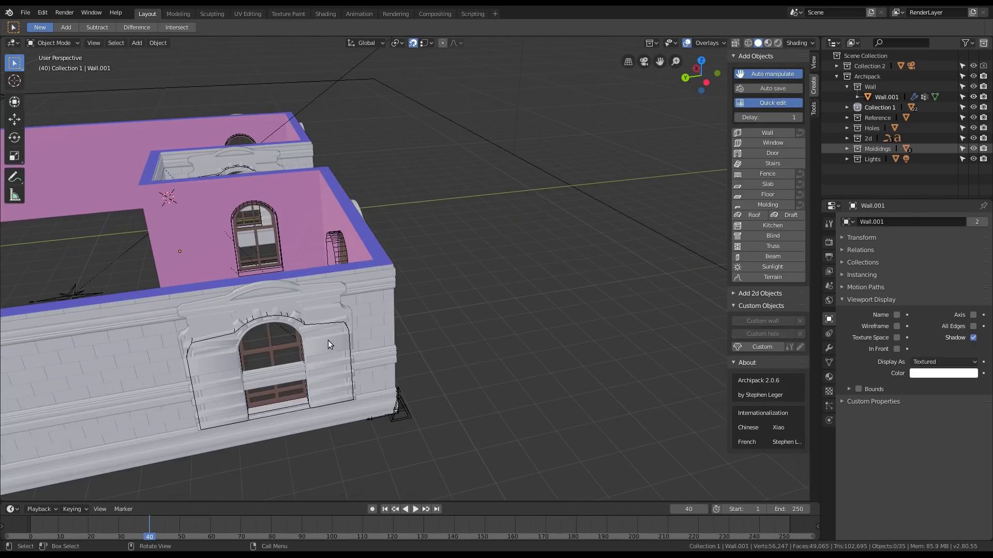
click(328, 339)
middle_drag(492, 334, 470, 317)
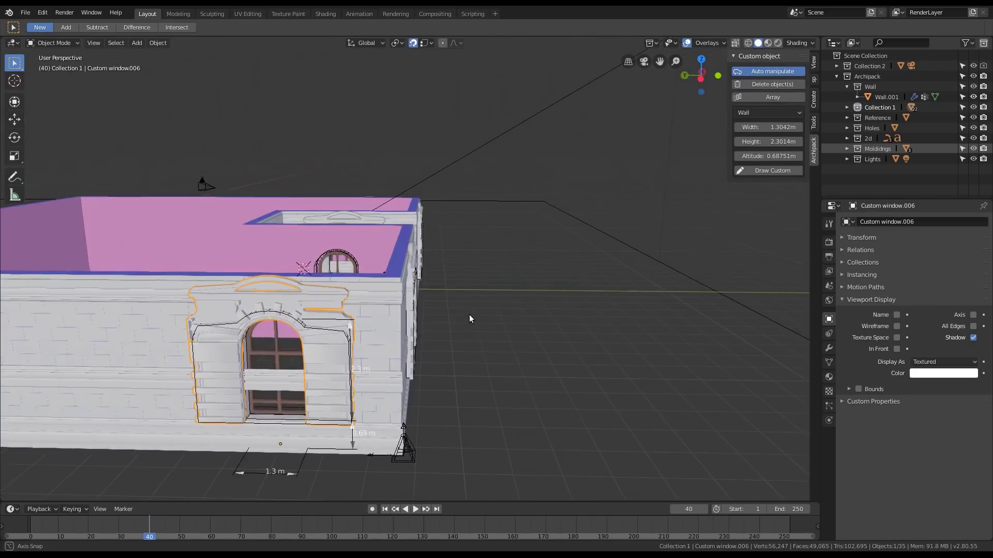
scroll(450, 333, down, 2)
scroll(381, 355, up, 2)
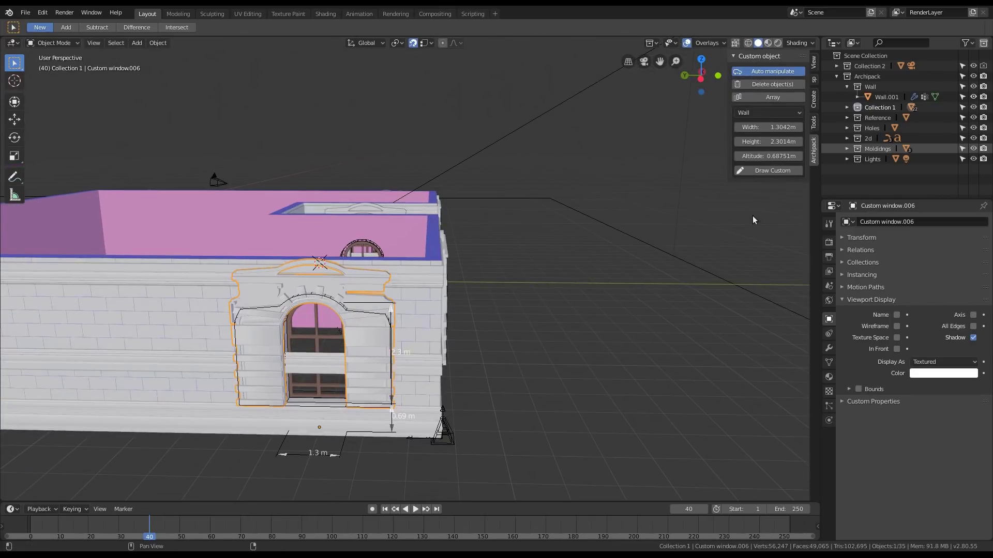
Step: Array the outer-wall arched window in (Auto) Count mode with 4 duplicates
click(768, 101)
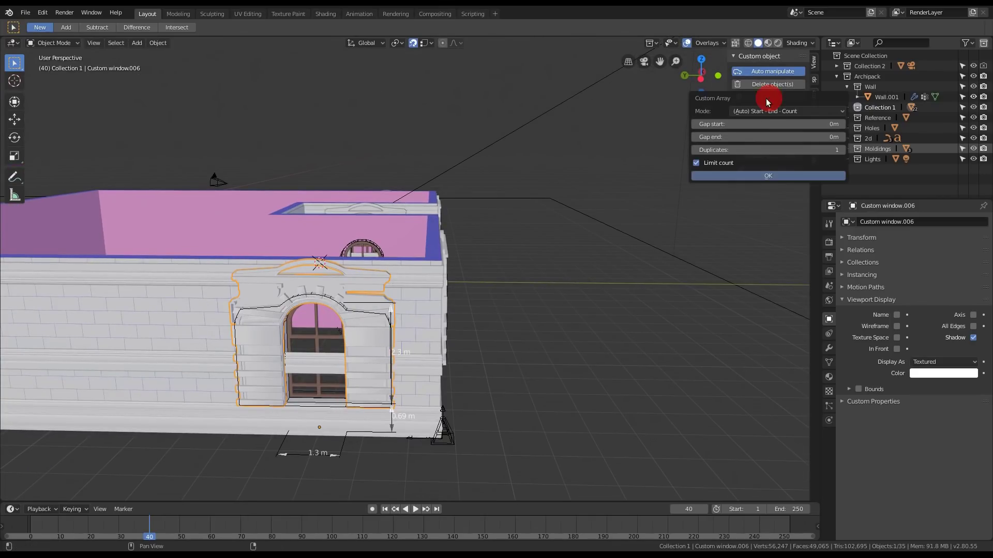
click(771, 112)
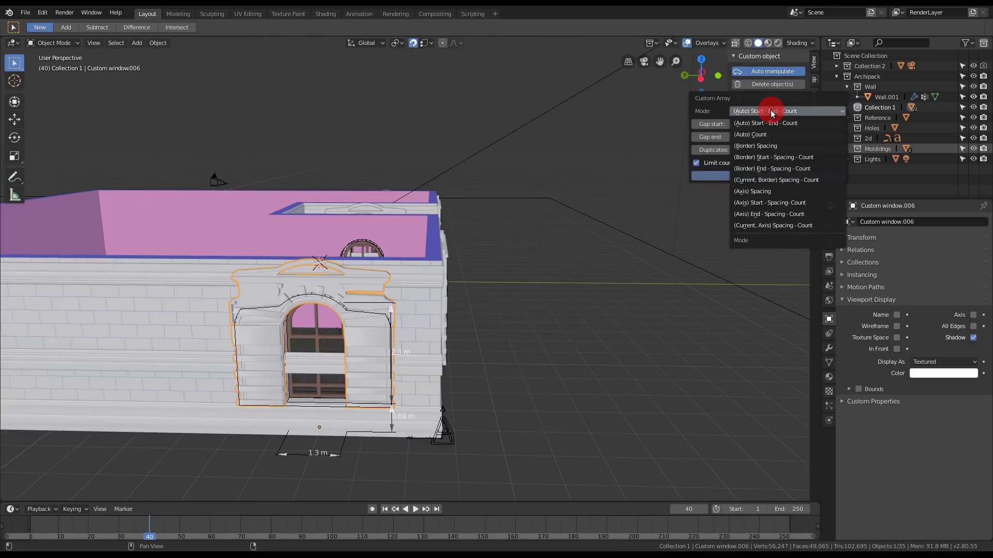
click(768, 138)
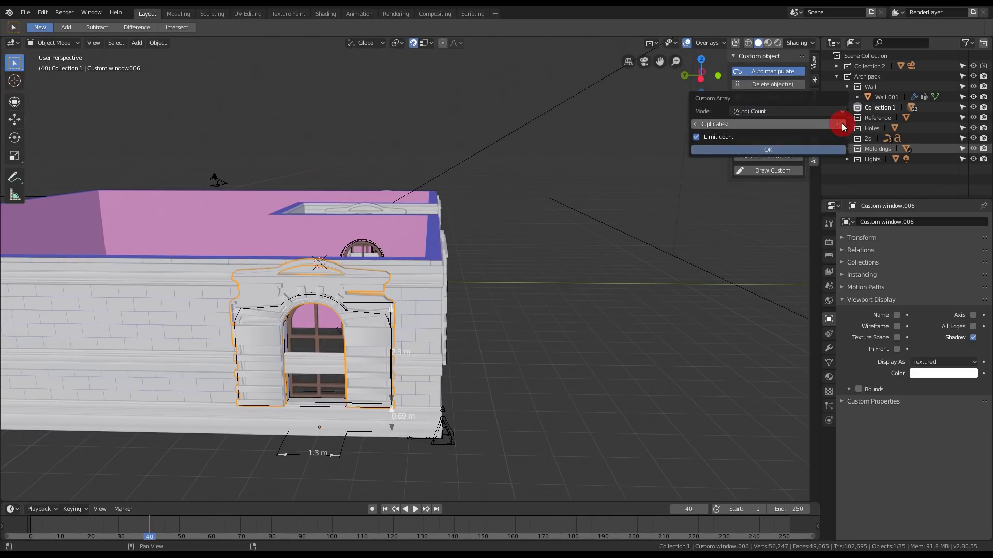
click(842, 123)
click(779, 148)
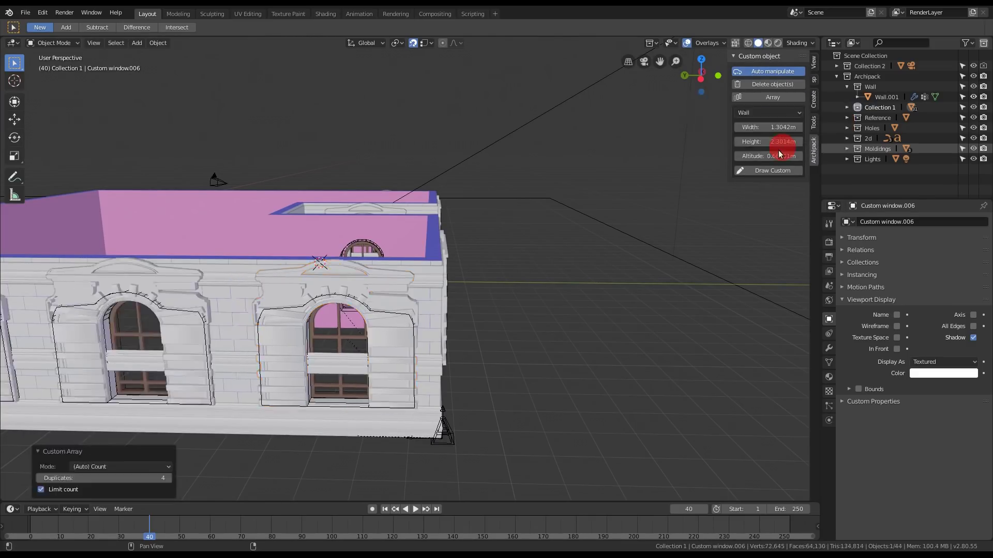
scroll(496, 302, down, 5)
middle_drag(473, 311, 455, 250)
scroll(455, 254, up, 2)
Step: Select the arched window on the opposite long wall and array it with the same 4-duplicate settings
click(145, 317)
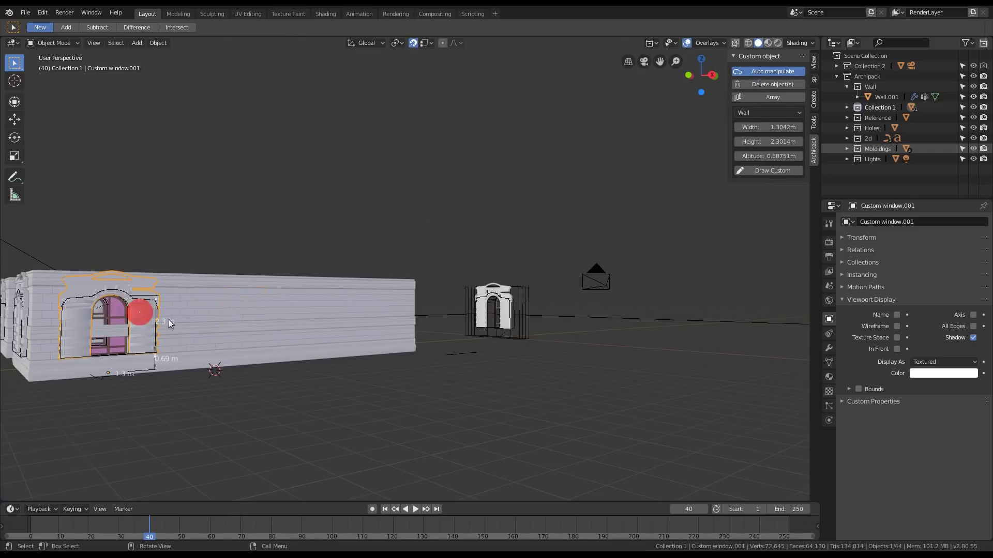
middle_drag(393, 315, 256, 309)
scroll(256, 309, up, 2)
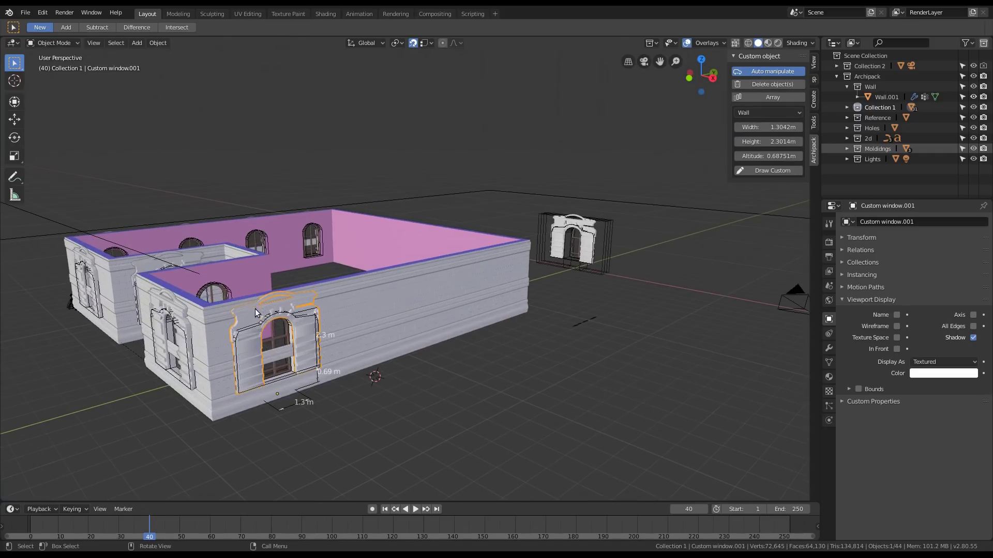
click(778, 98)
click(817, 149)
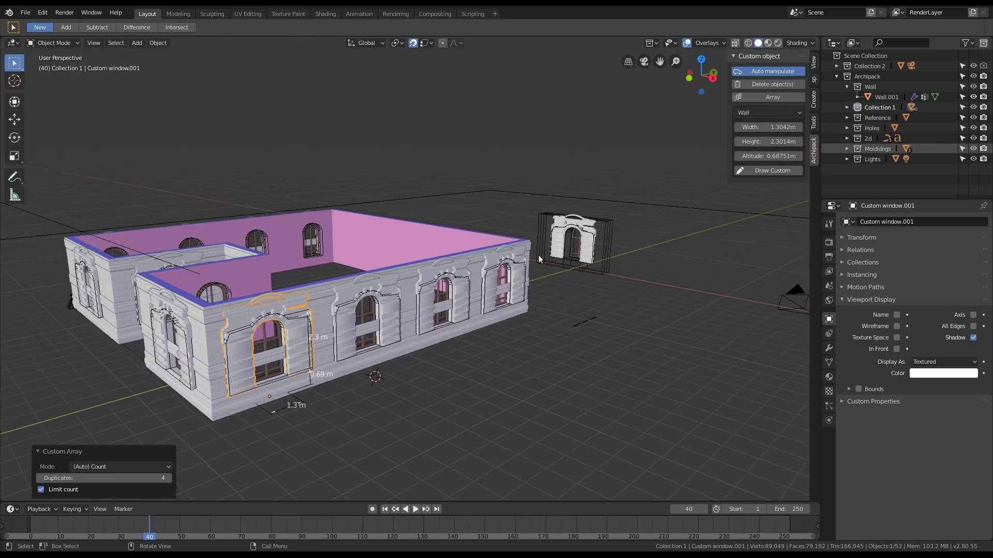
middle_drag(411, 249, 323, 271)
scroll(507, 257, down, 3)
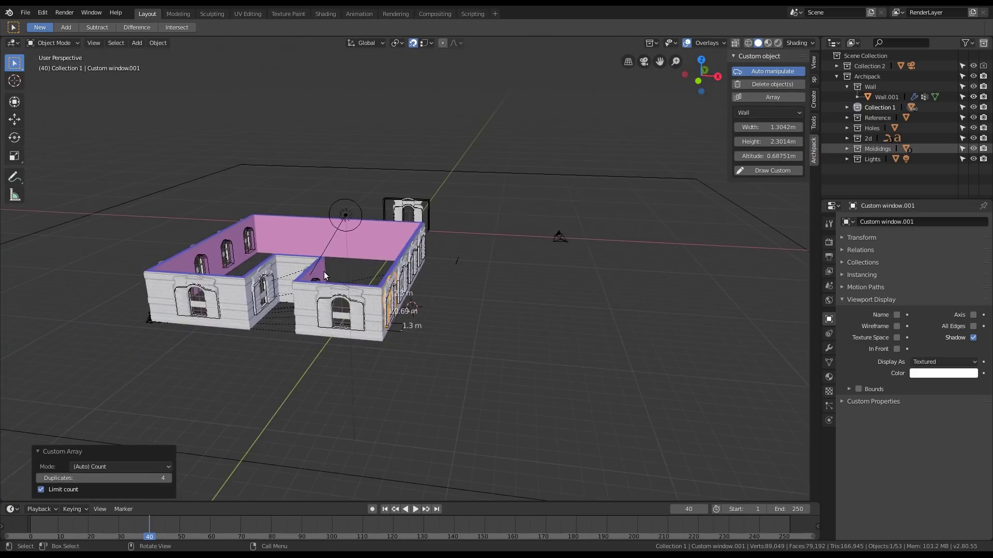
scroll(343, 299, up, 3)
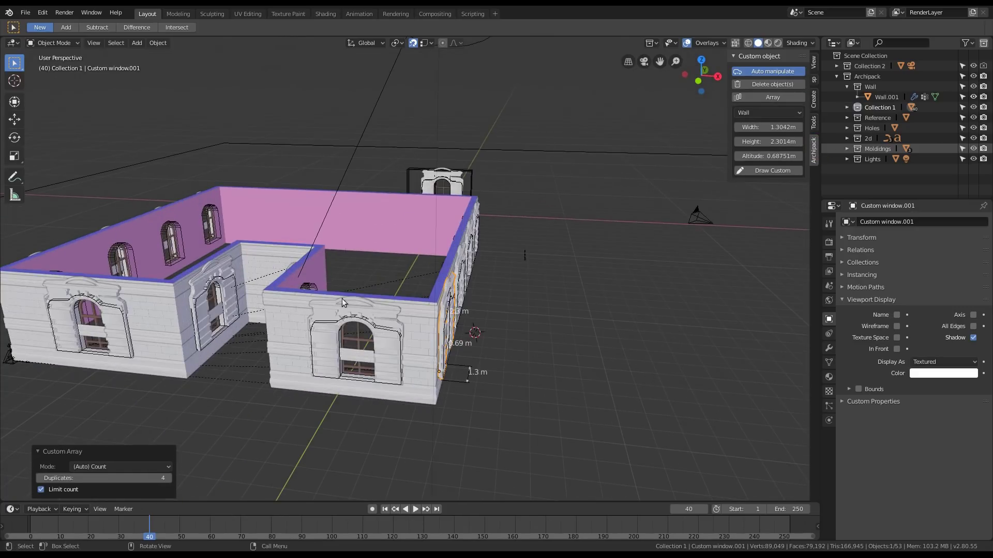
Step: Select the wall and slide the front section holding the arched window by -0.173 m along X
click(416, 373)
scroll(354, 394, up, 2)
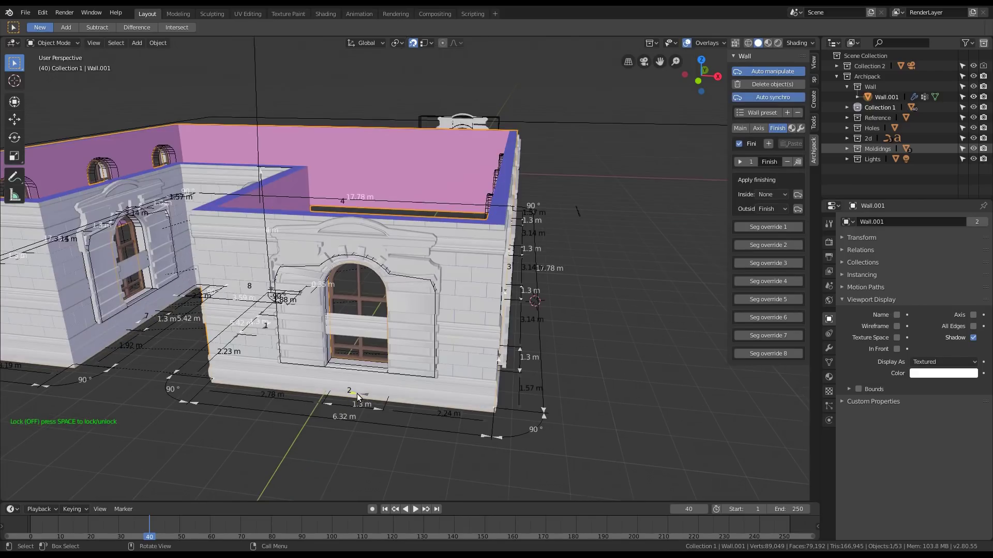
drag(352, 395, 343, 395)
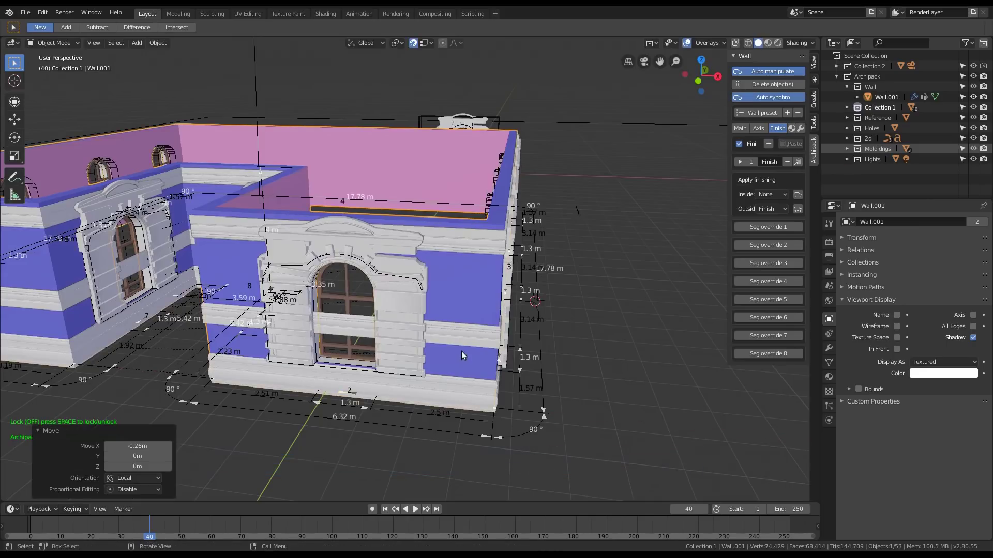
scroll(461, 352, down, 2)
scroll(367, 297, down, 3)
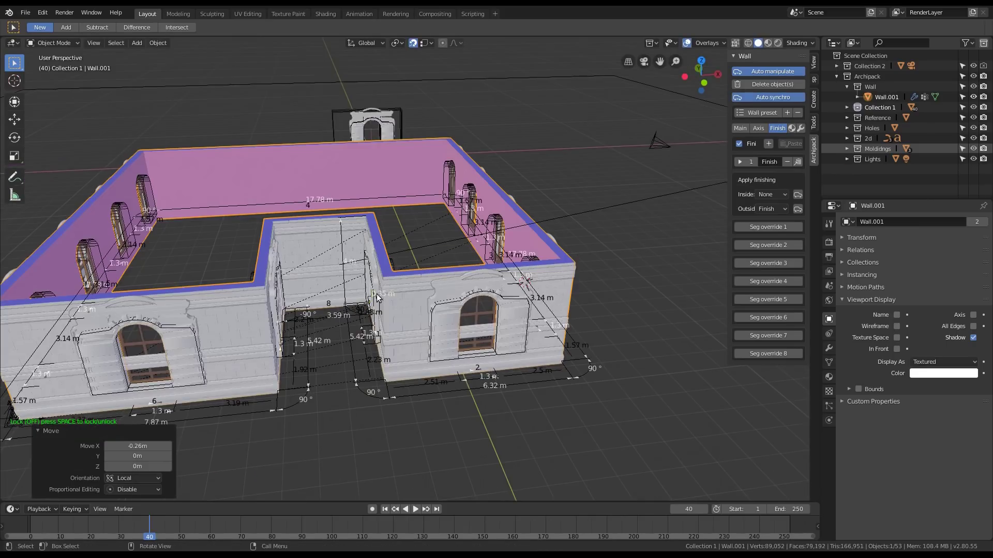
scroll(217, 376, up, 3)
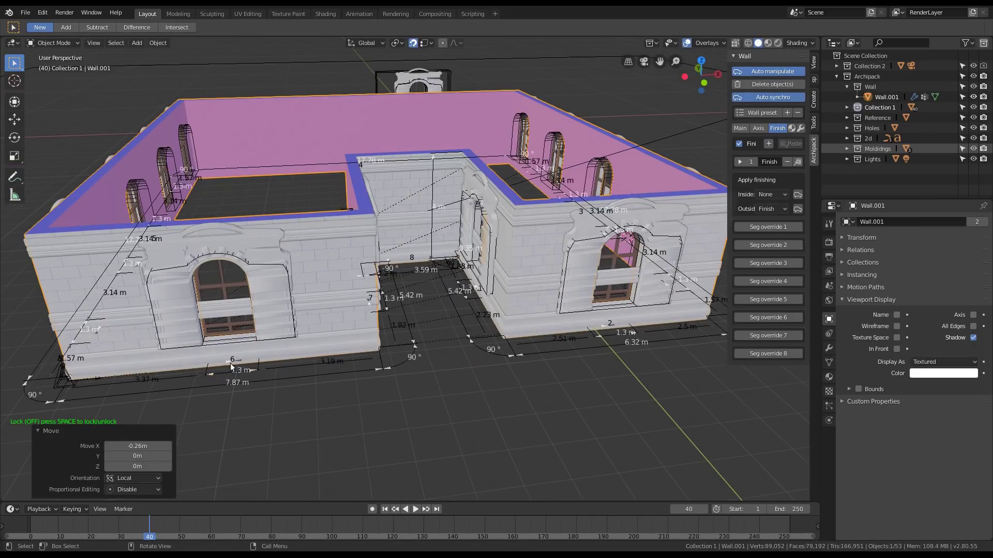
drag(231, 363, 220, 363)
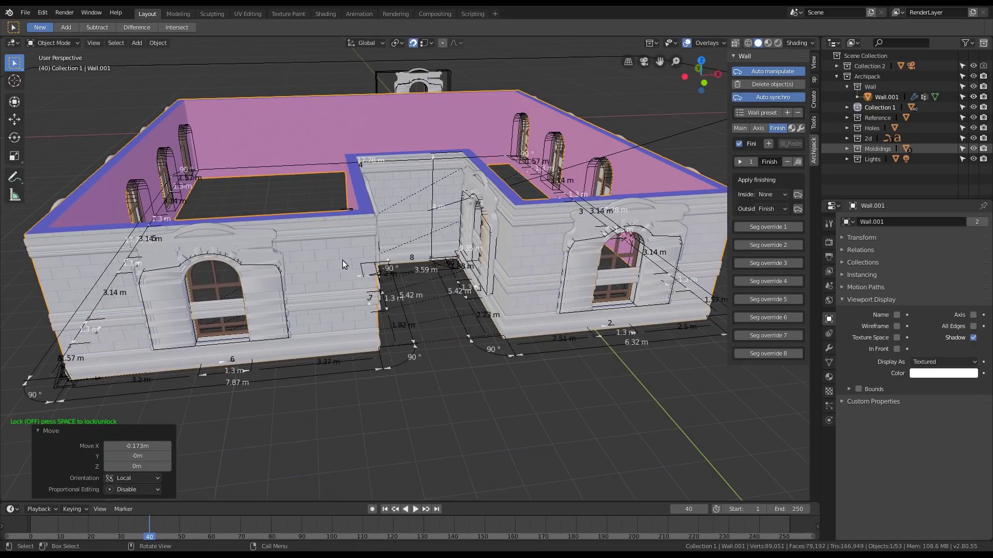
scroll(257, 296, up, 3)
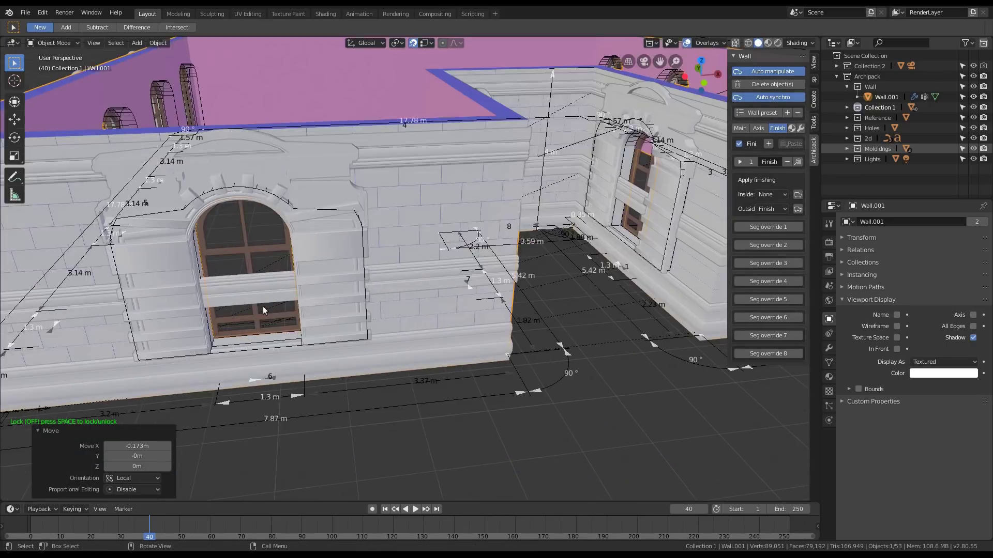
Step: Select the Molding.003 band and inspect where it crosses the arched window
click(270, 296)
scroll(270, 296, down, 5)
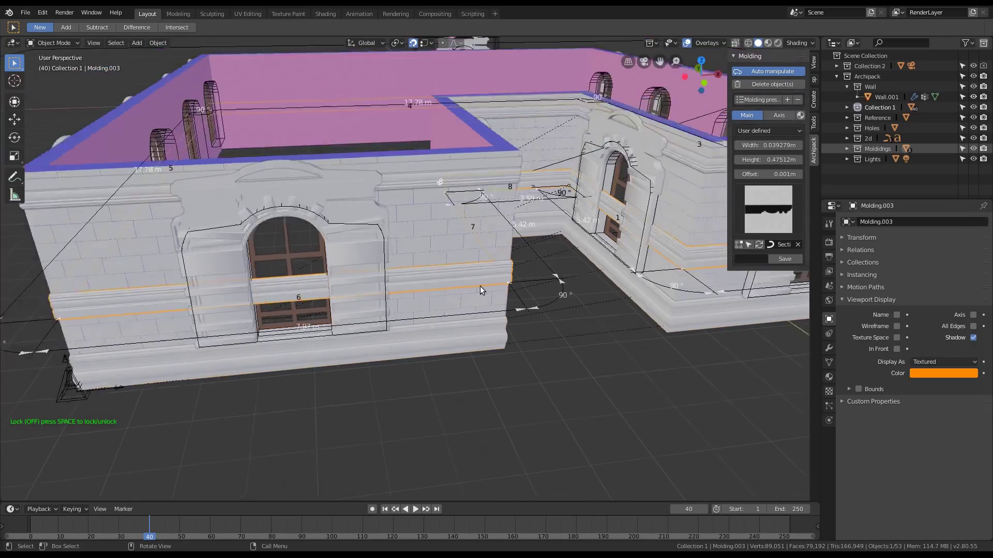
middle_drag(343, 296, 362, 286)
scroll(435, 237, up, 4)
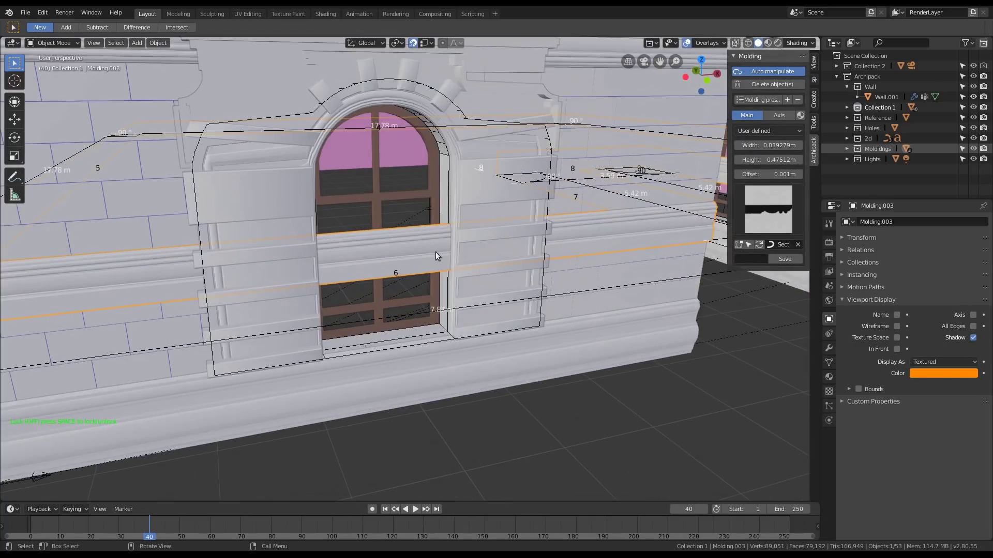
scroll(419, 245, down, 4)
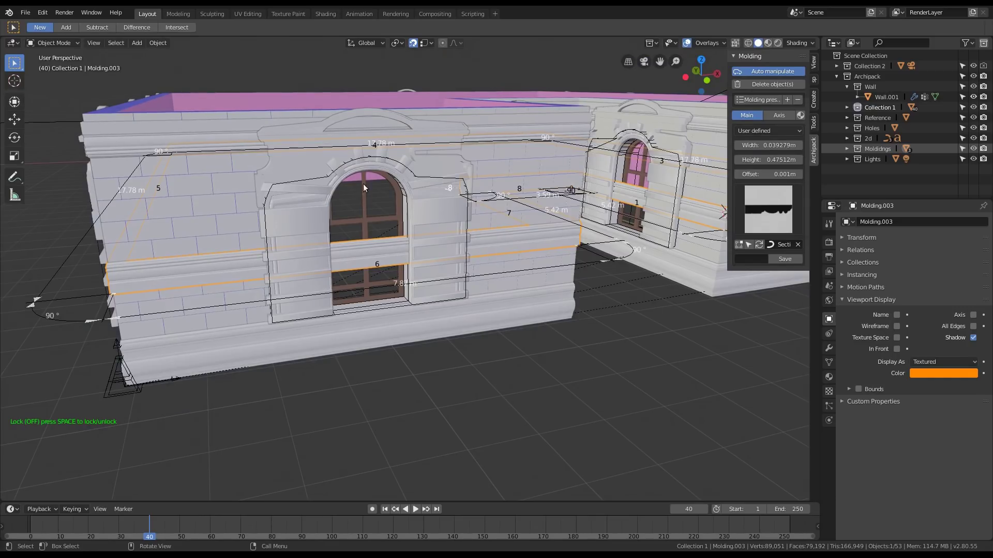
Step: Enable Archipack Custom Objects and make the molding a Custom wall, clearing the window openings
click(813, 98)
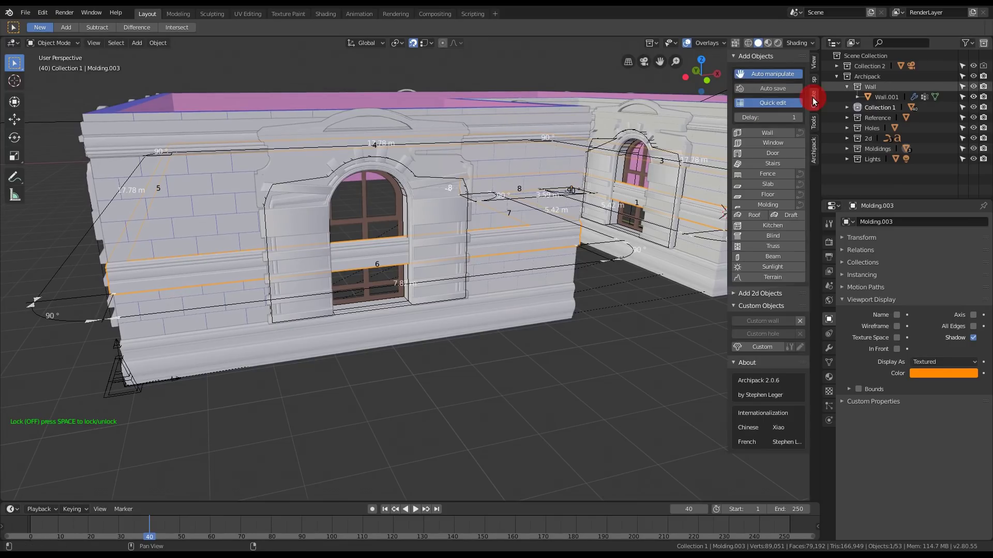
click(739, 55)
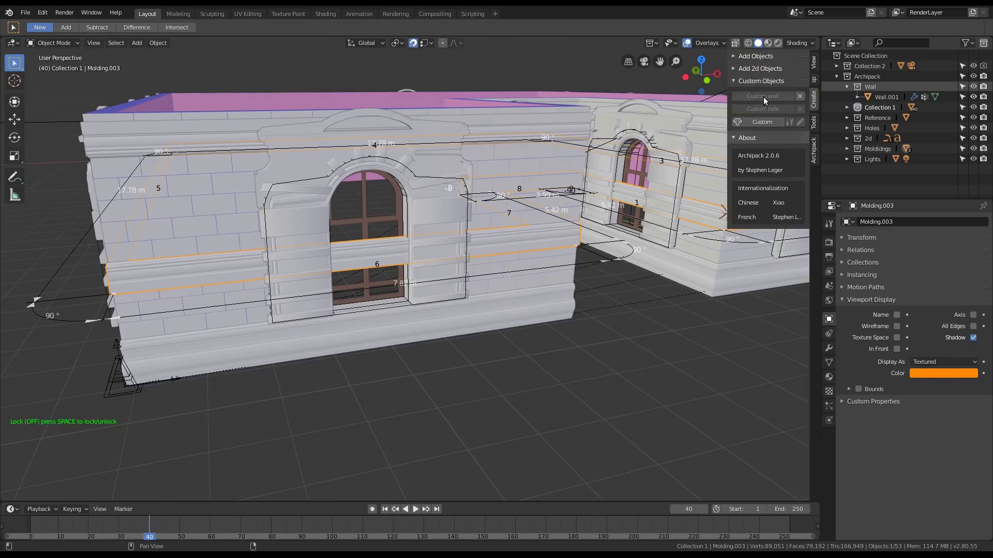
click(800, 94)
click(777, 95)
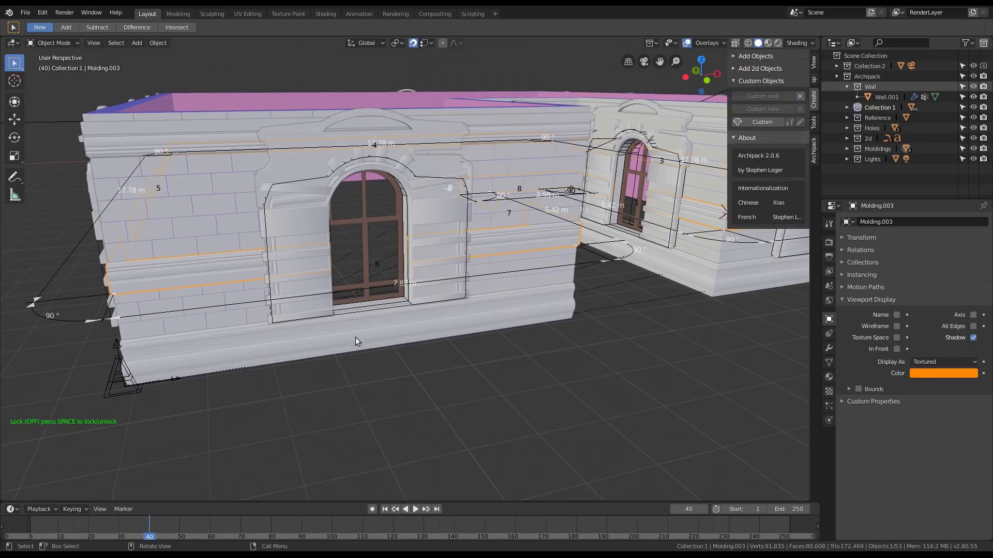
middle_drag(368, 298, 379, 312)
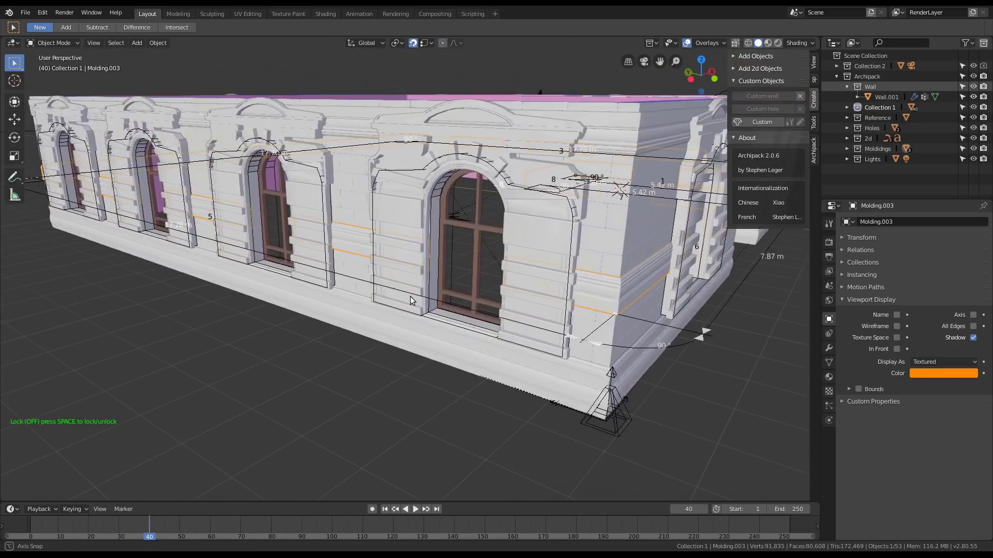
scroll(334, 305, down, 5)
middle_drag(334, 305, 444, 289)
Step: Deselect the molding and select the building's Reference.001 point
click(436, 395)
click(505, 310)
scroll(238, 349, down, 5)
scroll(305, 289, down, 3)
scroll(358, 284, up, 7)
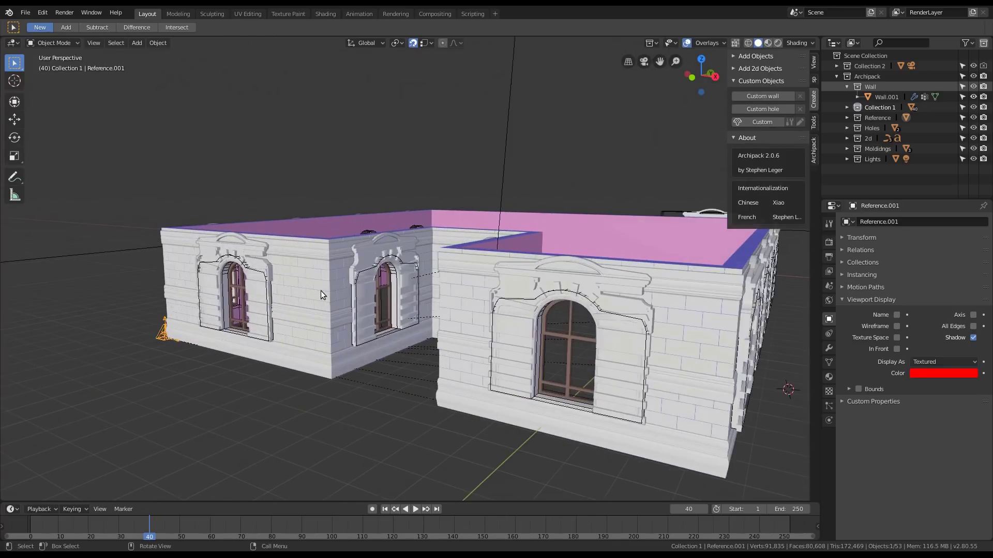
scroll(320, 295, down, 2)
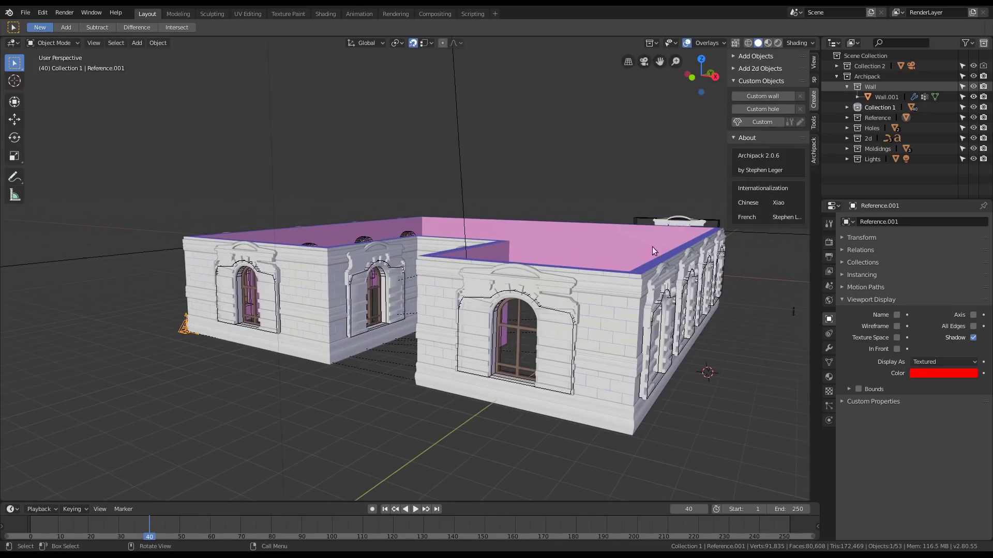
Step: Duplicate the level as Collection copies, 3 levels with 4 m spacing
click(816, 145)
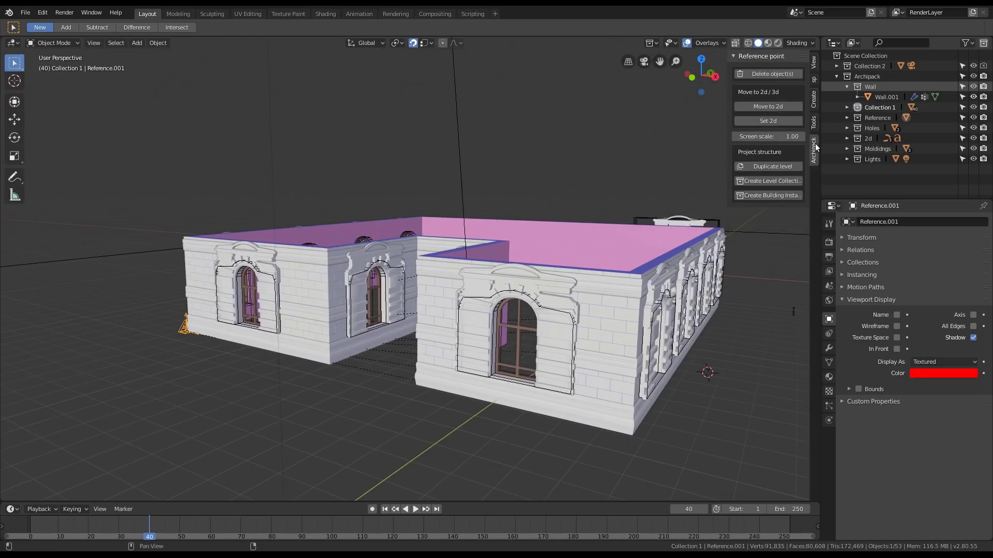
click(760, 166)
click(745, 177)
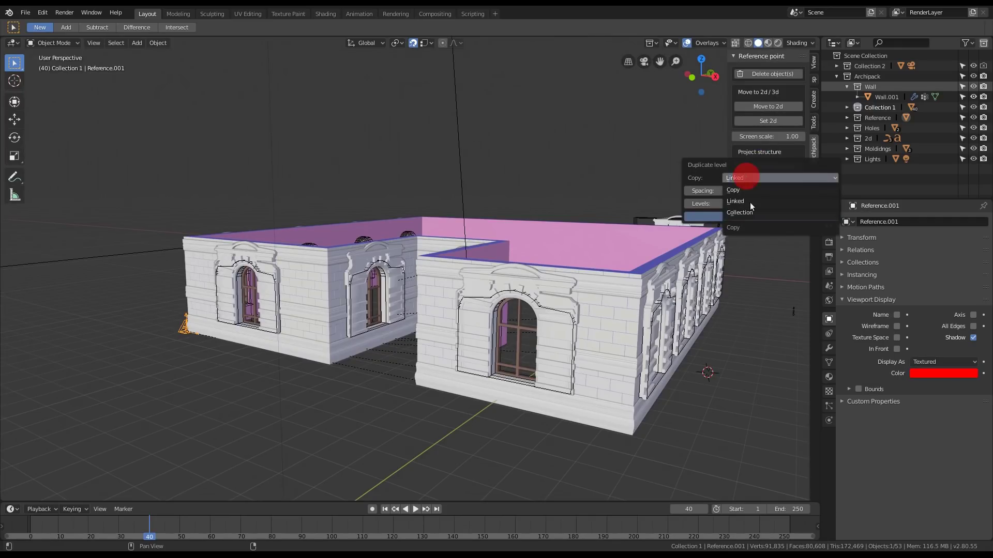
click(751, 212)
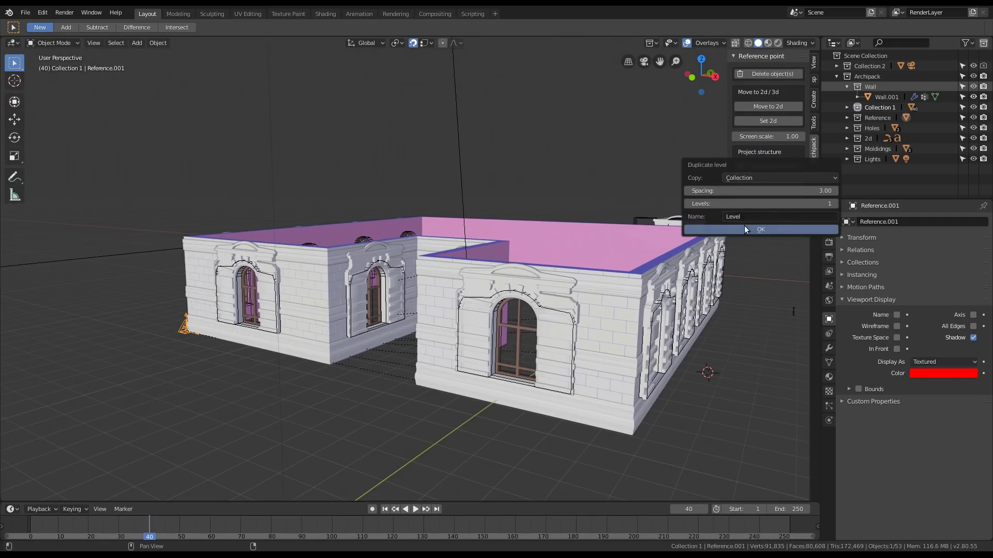
click(836, 203)
click(824, 189)
text(4)
key(Return)
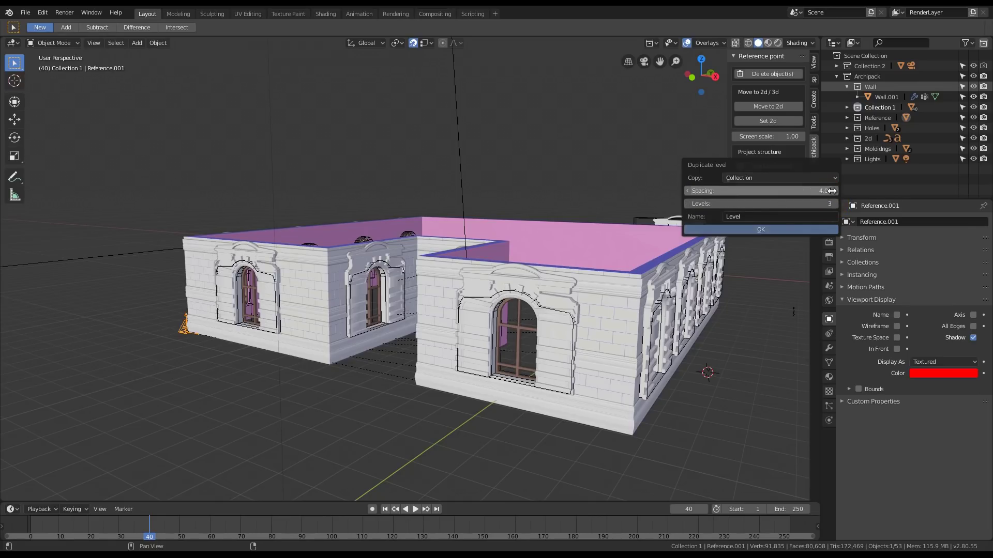
click(787, 230)
Step: Hide viewport overlays and switch shading to Material Preview
scroll(313, 339, down, 5)
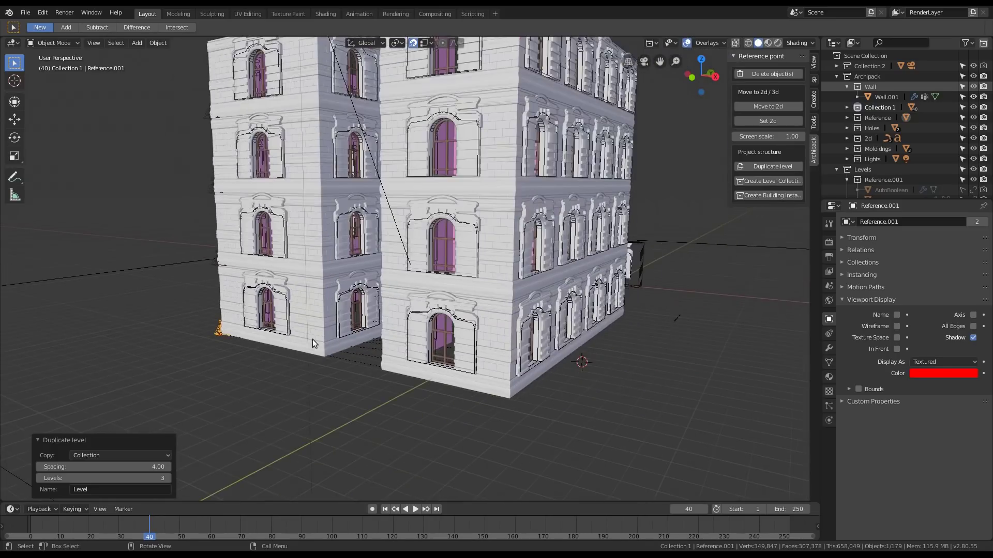
scroll(457, 239, up, 6)
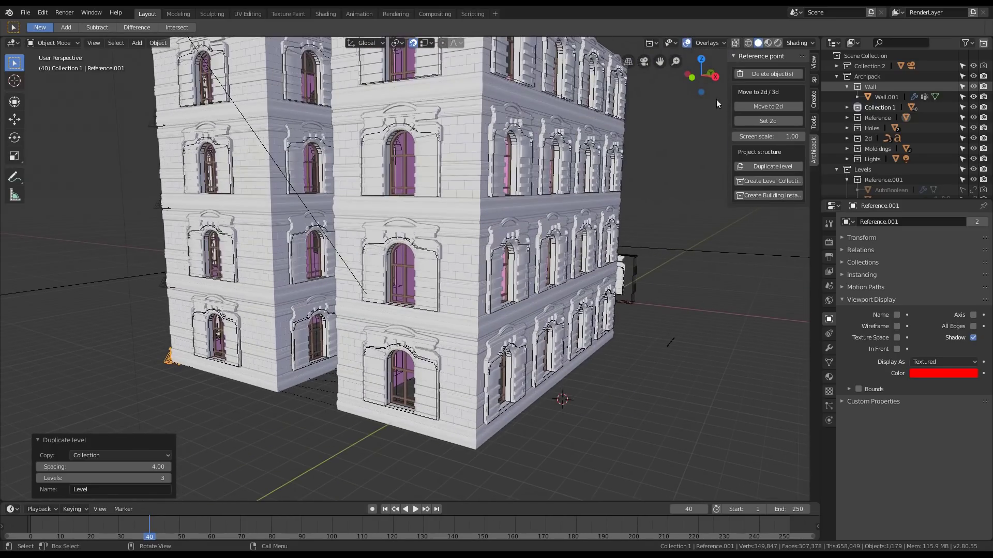
click(686, 43)
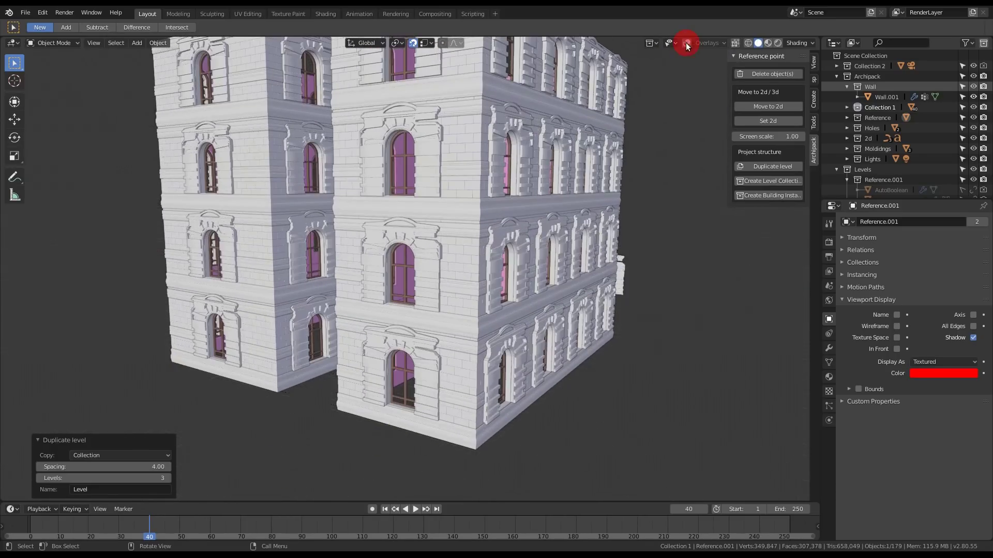
click(768, 42)
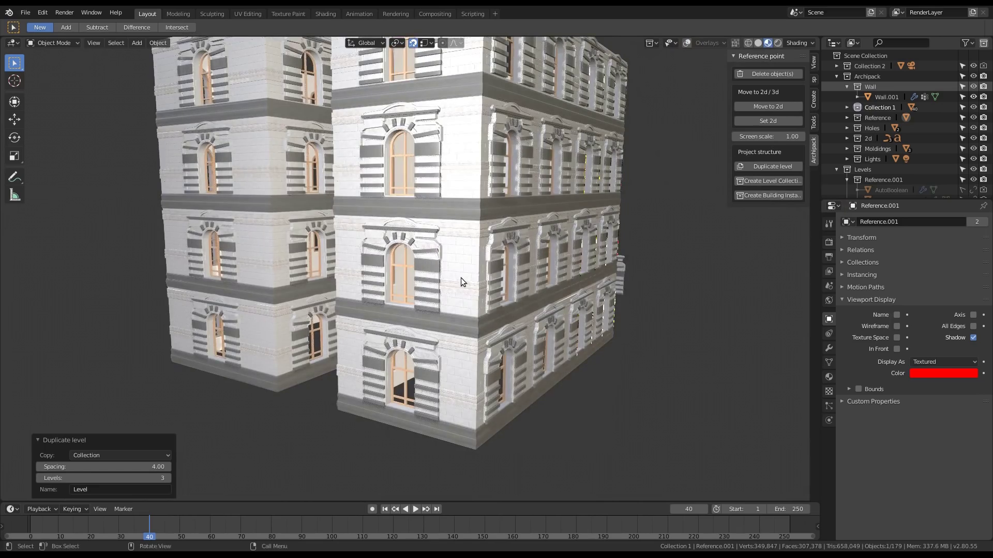
Step: Orbit and zoom around the four-storey building to review the stacked levels
mouse_move(460, 277)
middle_down()
mouse_move(563, 268)
mouse_move(420, 294)
mouse_move(402, 258)
mouse_move(410, 317)
mouse_move(398, 323)
mouse_move(413, 349)
middle_up()
scroll(349, 311, down, 5)
scroll(397, 322, up, 4)
scroll(397, 322, up, 3)
scroll(393, 299, down, 2)
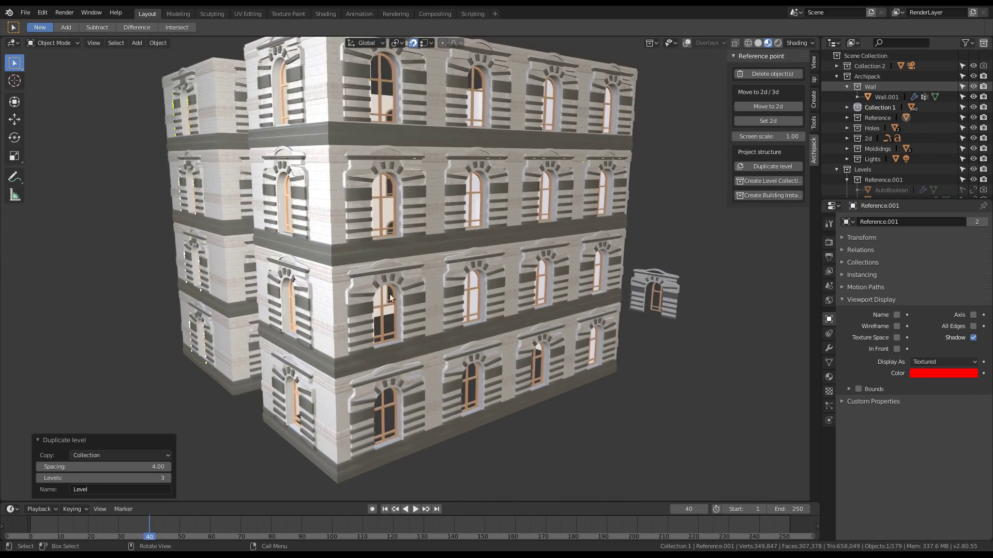
middle_drag(393, 299, 392, 275)
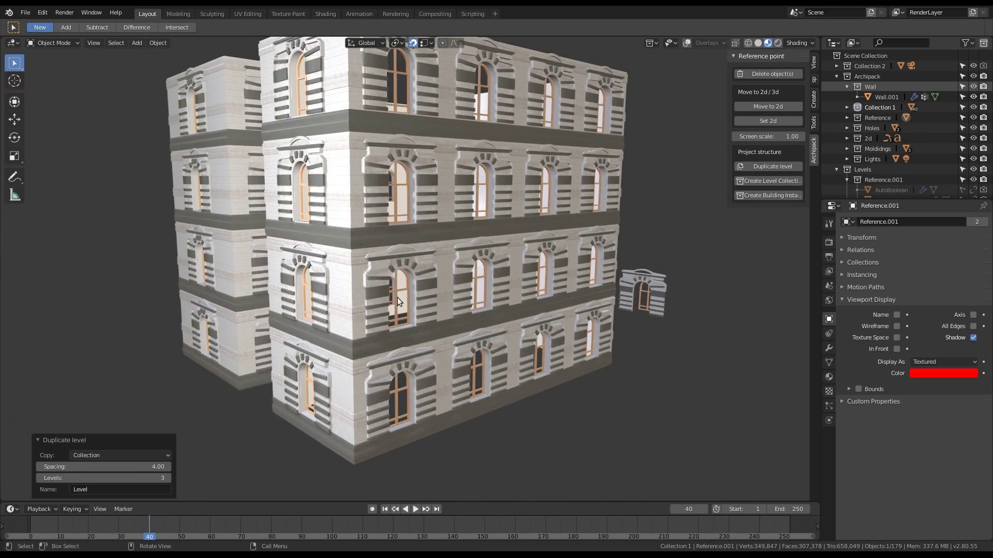